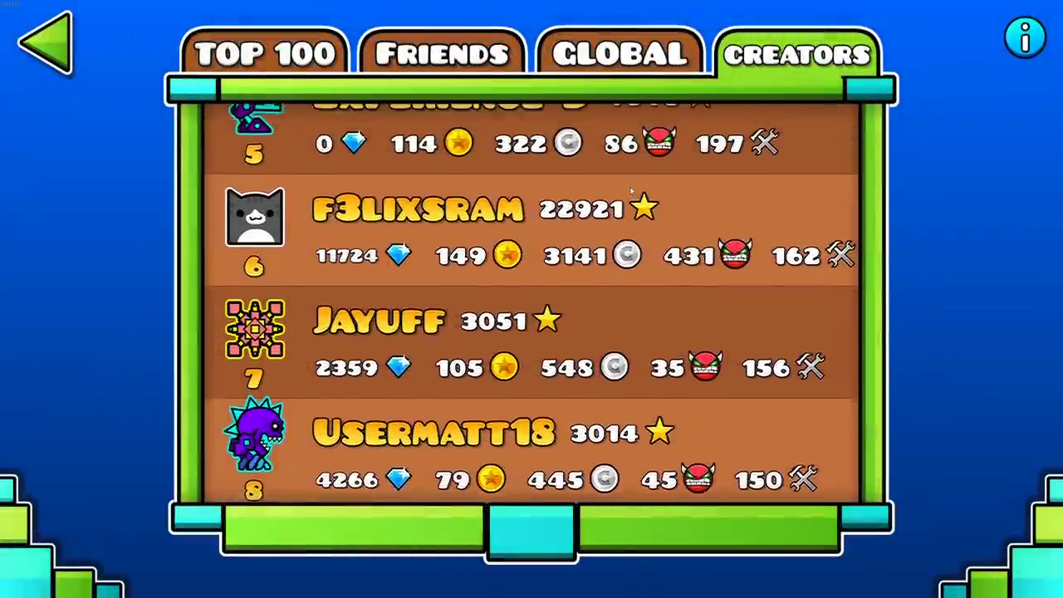
Scroll the Creators leaderboard and open a top creator's 74-level list on page 1
drag(631, 191, 675, 485)
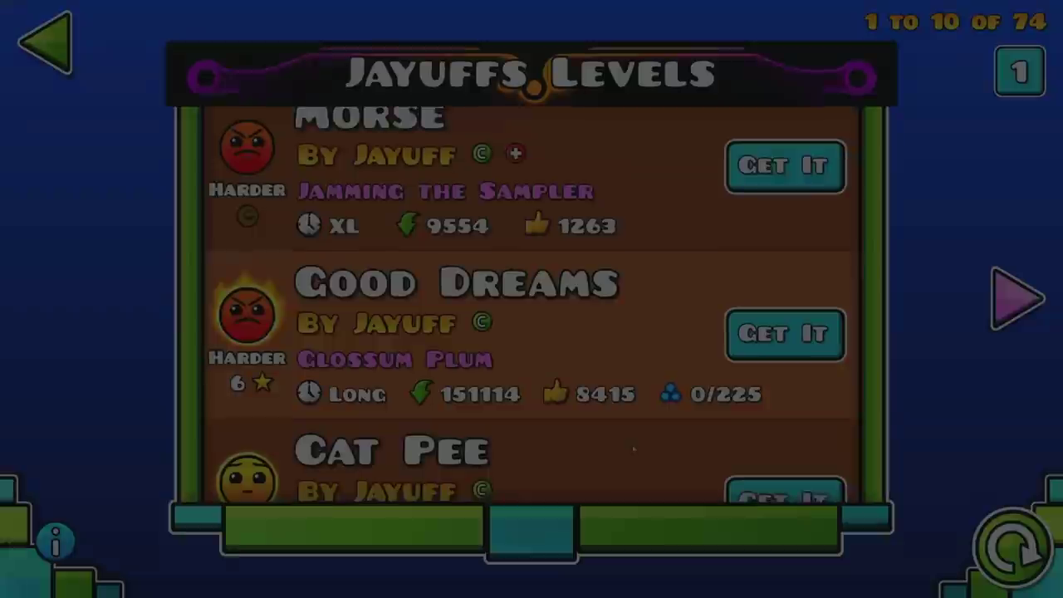
drag(634, 449, 660, 5)
drag(662, 133, 662, 486)
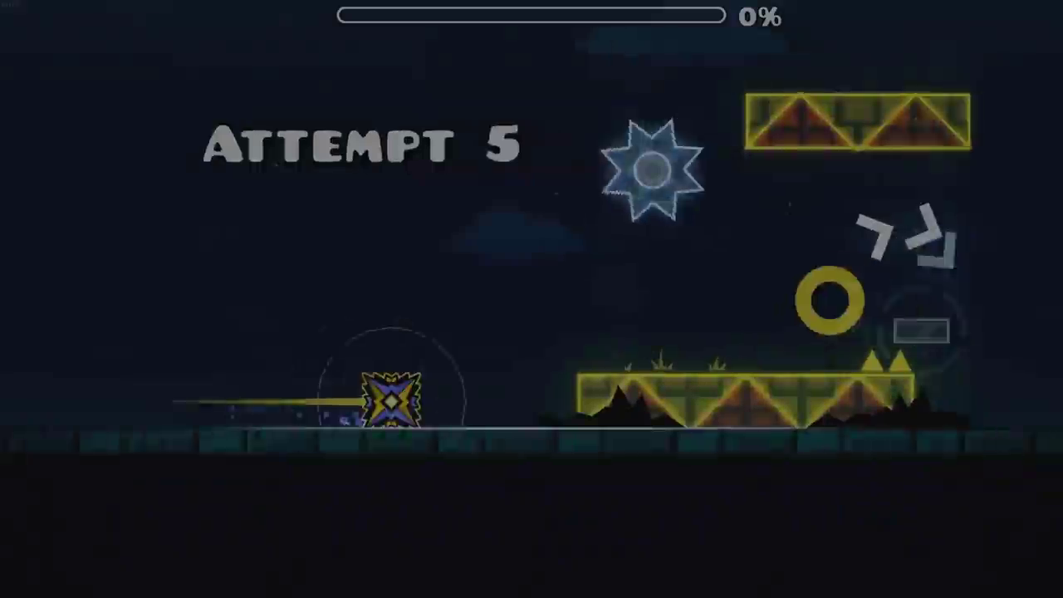
Steer the wave through the single and dual-wave sections past 30% using jump
key(space)
key(space)
key(space)
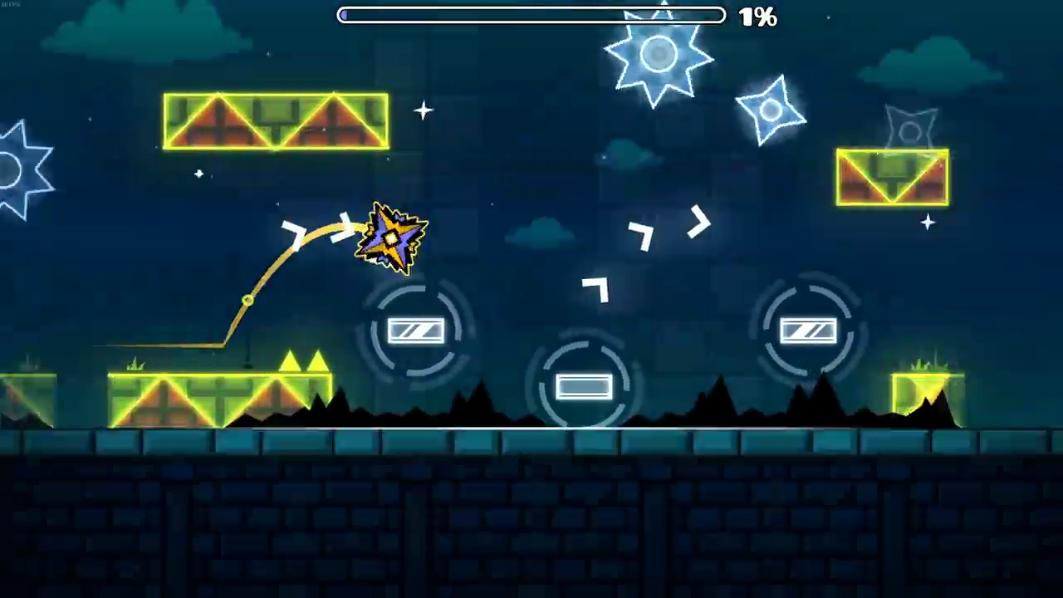
key(space)
key(space)
key(space)
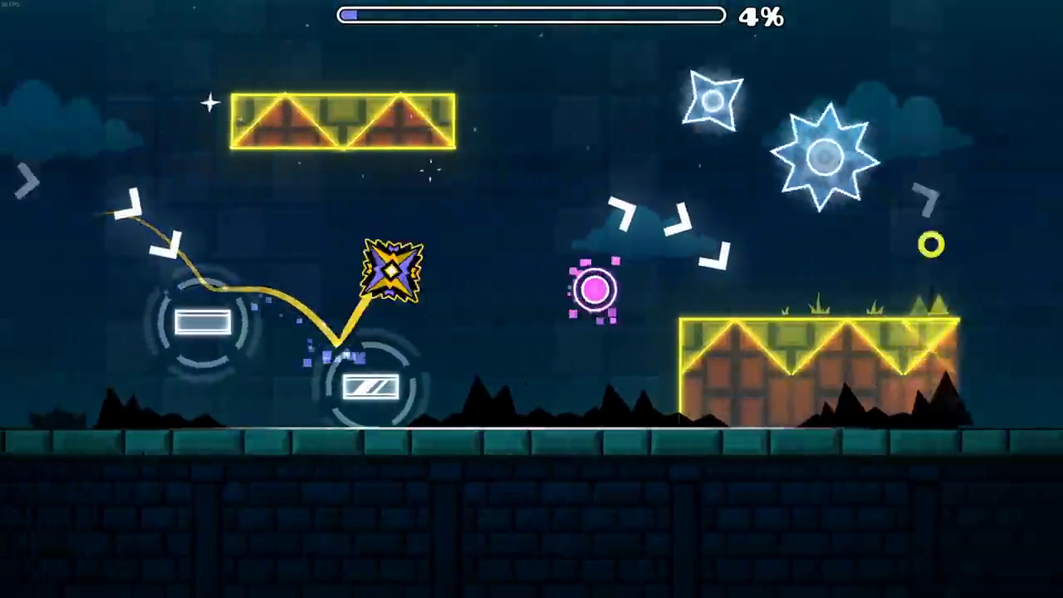
key(space)
key(space)
key(space)
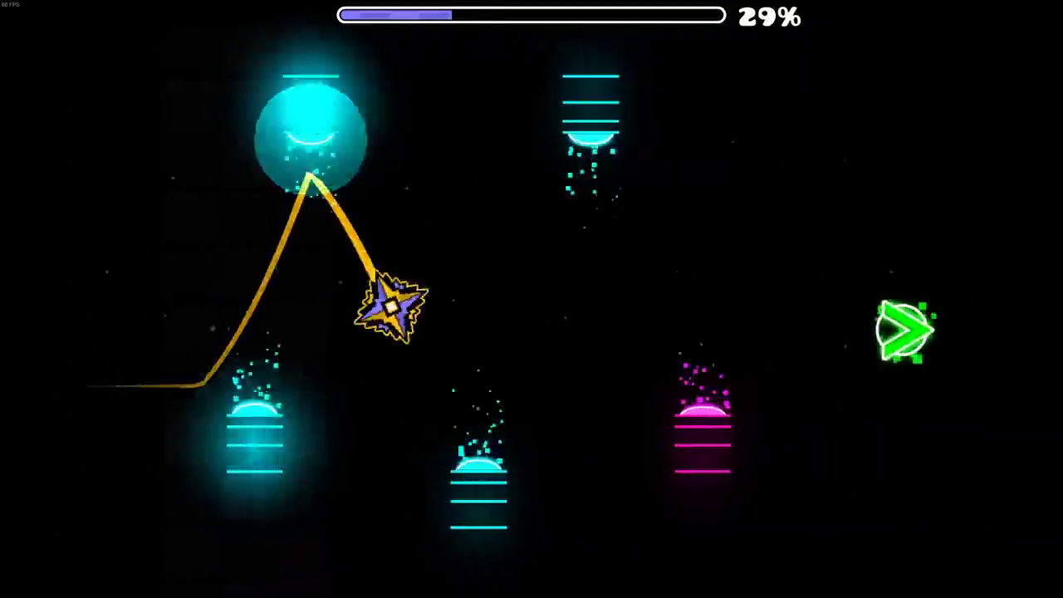
key(space)
key(space)
key(space)
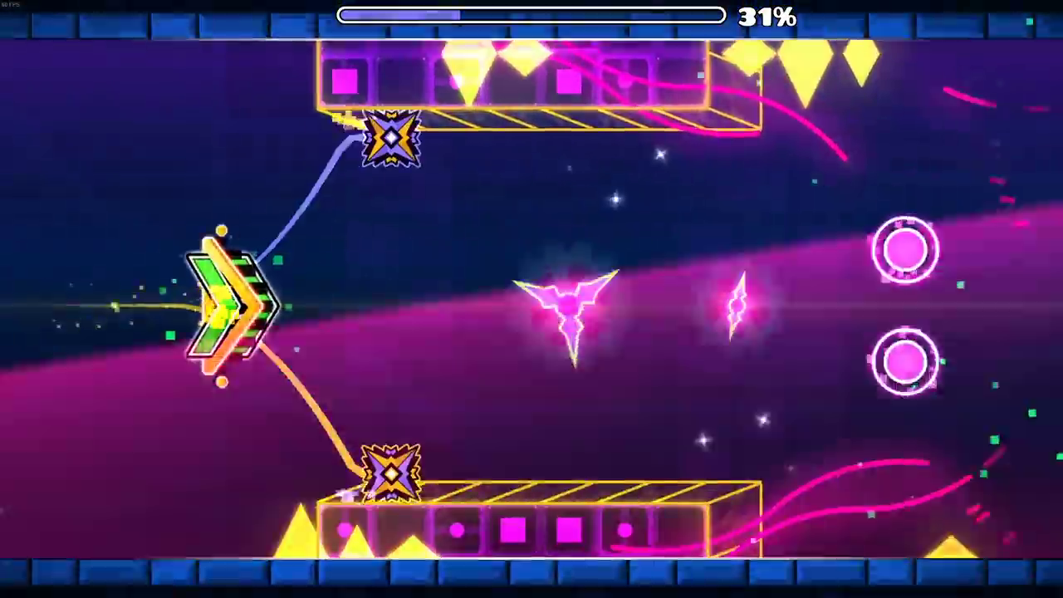
key(space)
key(space)
key(space)
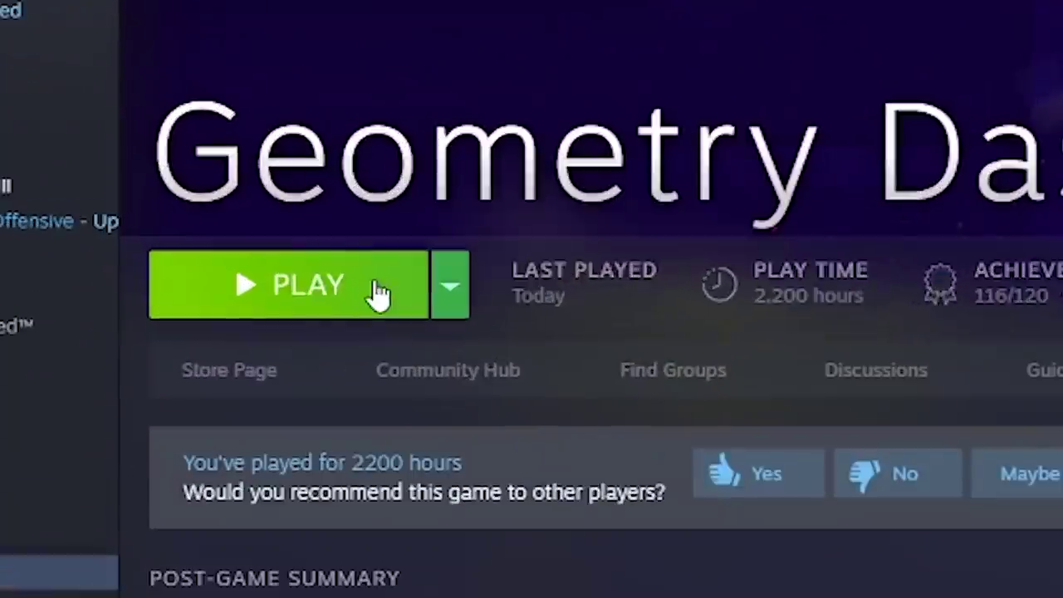
Launch Geometry Dash from its Steam library page with the green PLAY button
click(162, 170)
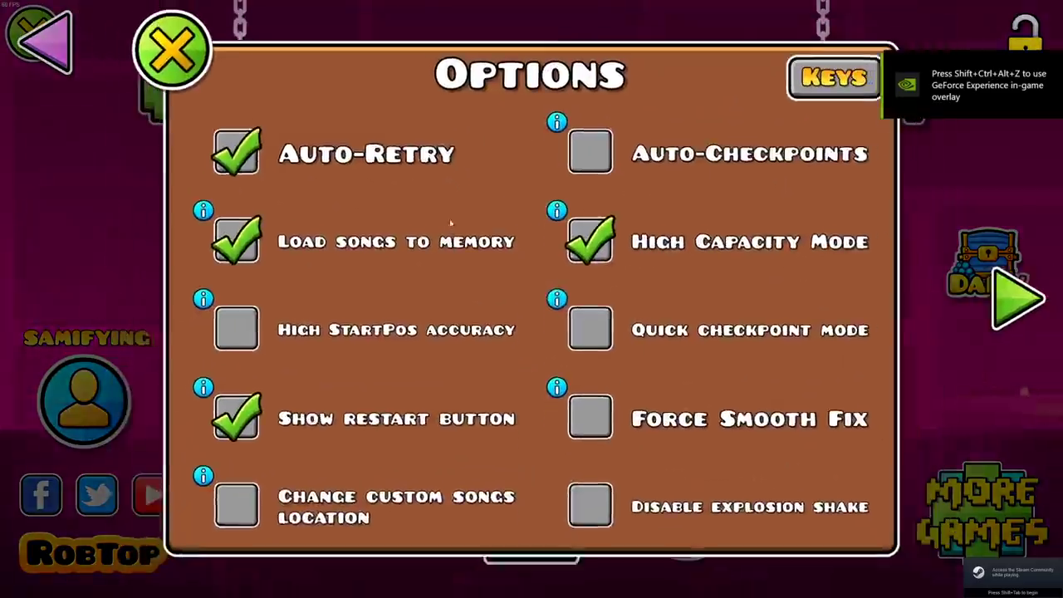
Page forward in Options to Increased Max Undo/Redo, then move a small object and confirm
click(1021, 299)
click(1021, 298)
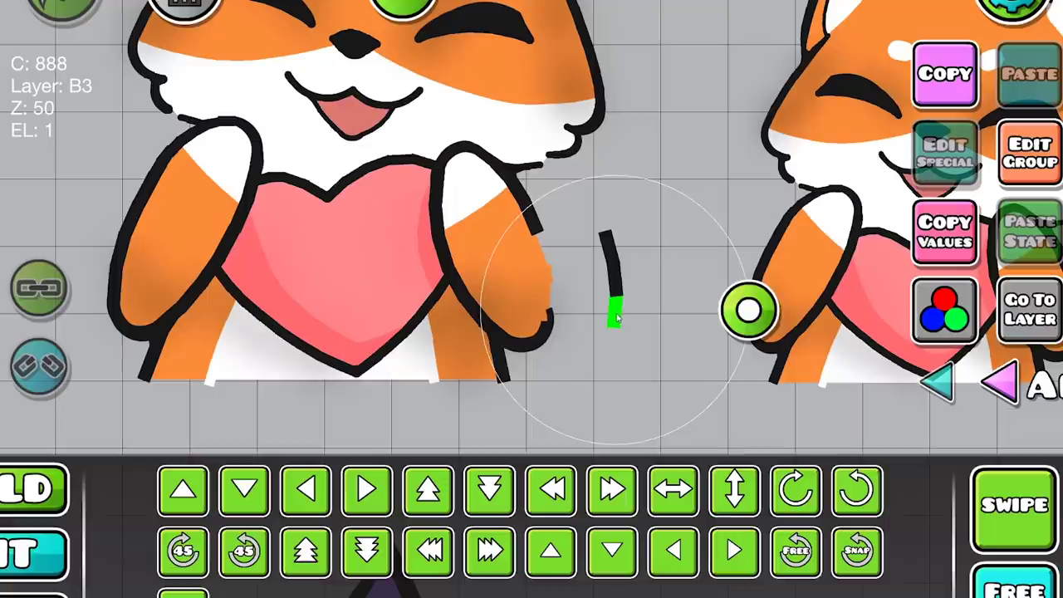
drag(611, 308, 605, 215)
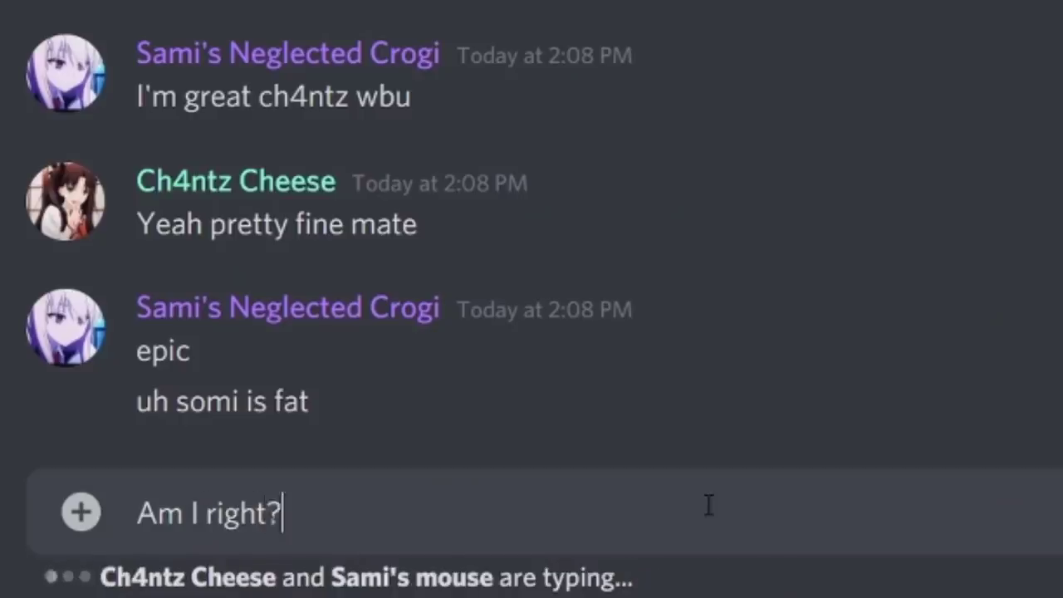
key(Return)
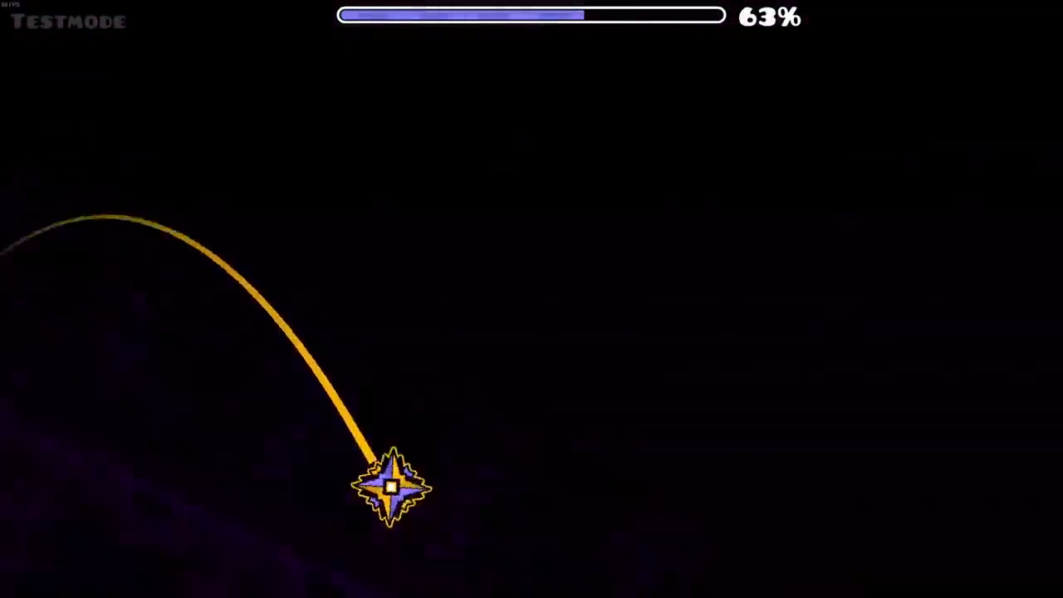
Steer the swing icon through the gaps of the test run from 63% onward
key(space)
key(space)
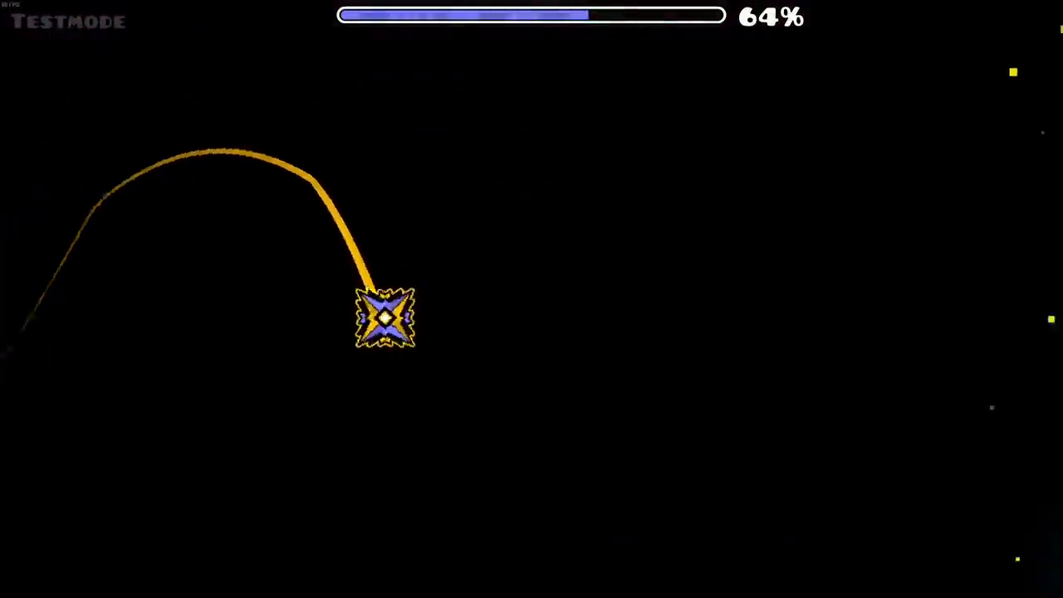
key(space)
key(space)
key(space)
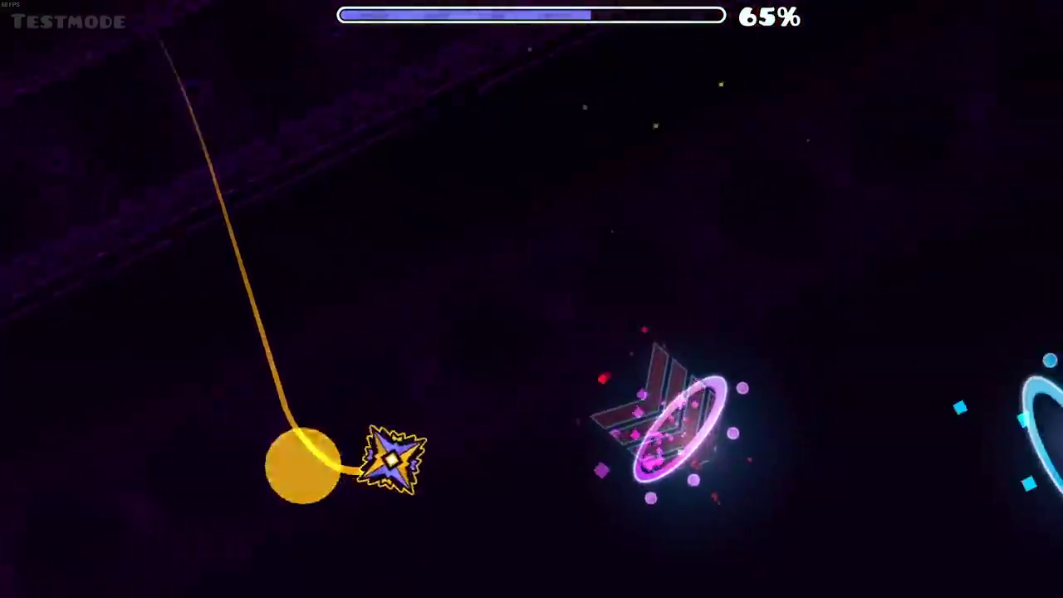
key(space)
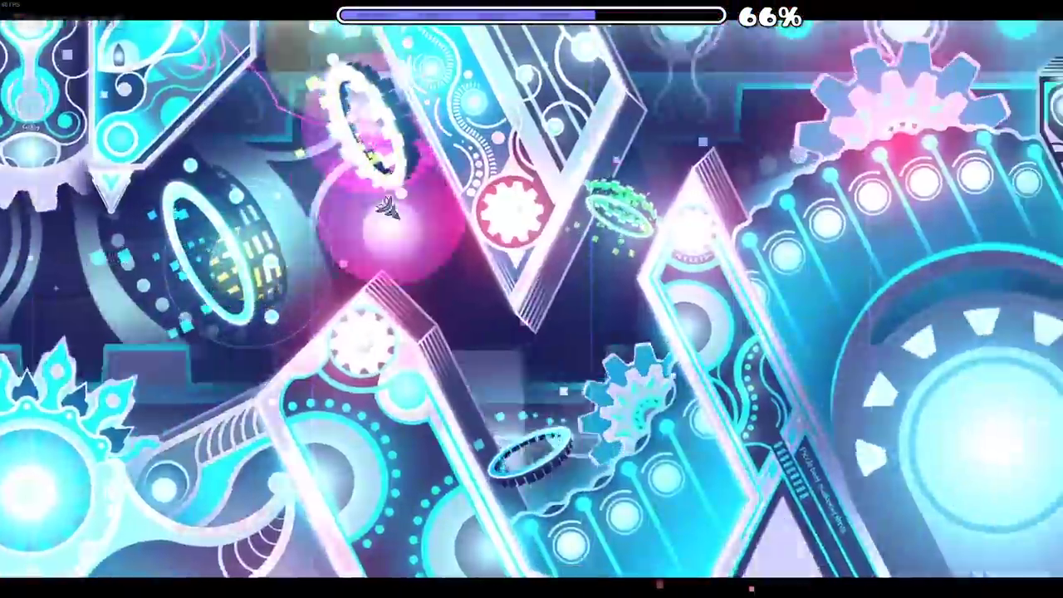
key(space)
key(space)
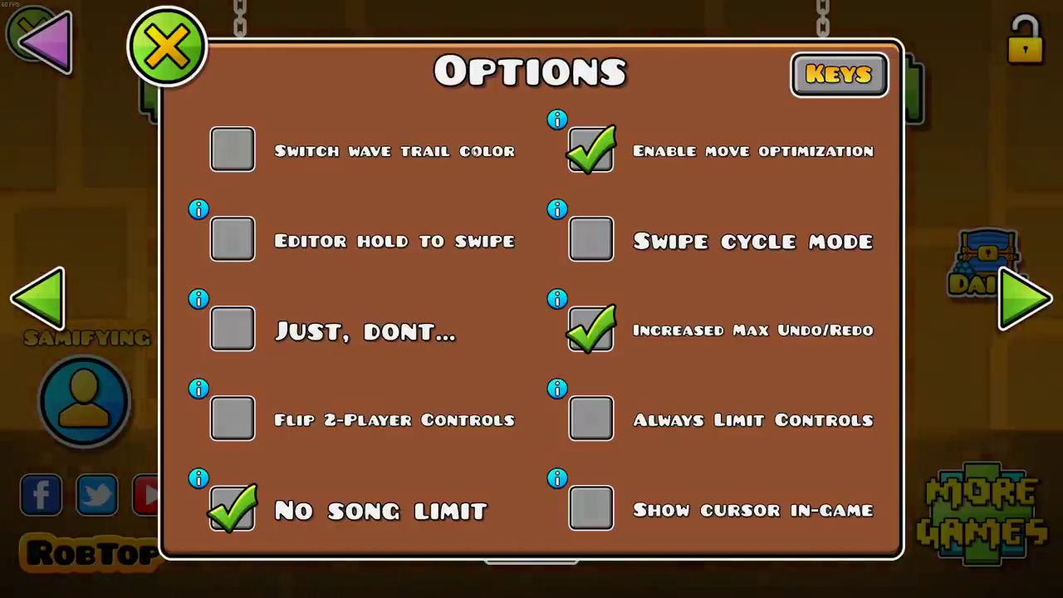
Close the Options popup and back out of Settings to the main menu
click(169, 50)
key(Escape)
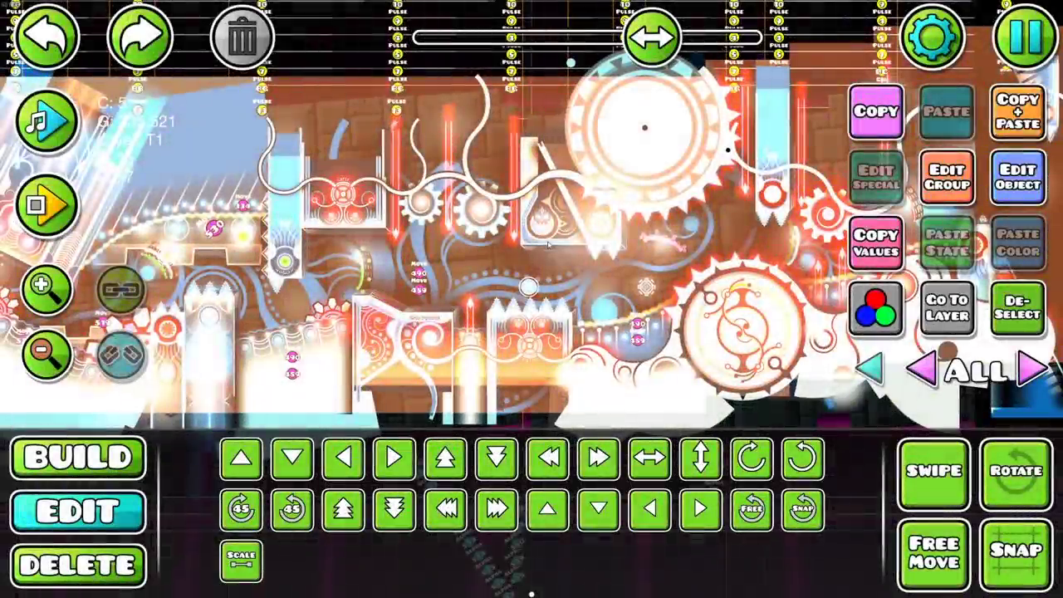
Pan the level, view the selection's group IDs such as 335 and 521, then select the central gear
drag(548, 243, 461, 249)
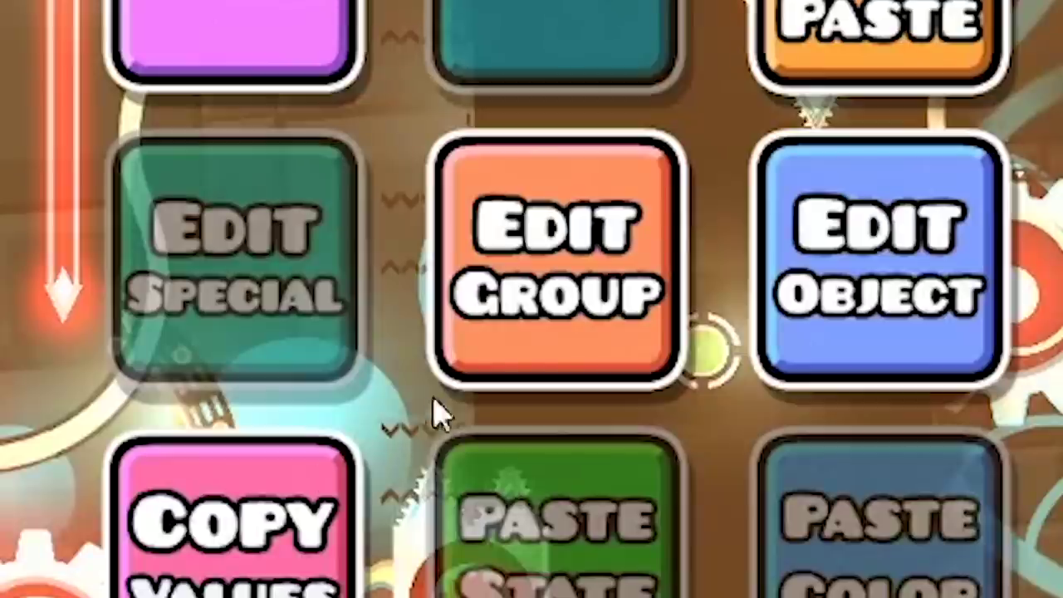
click(550, 332)
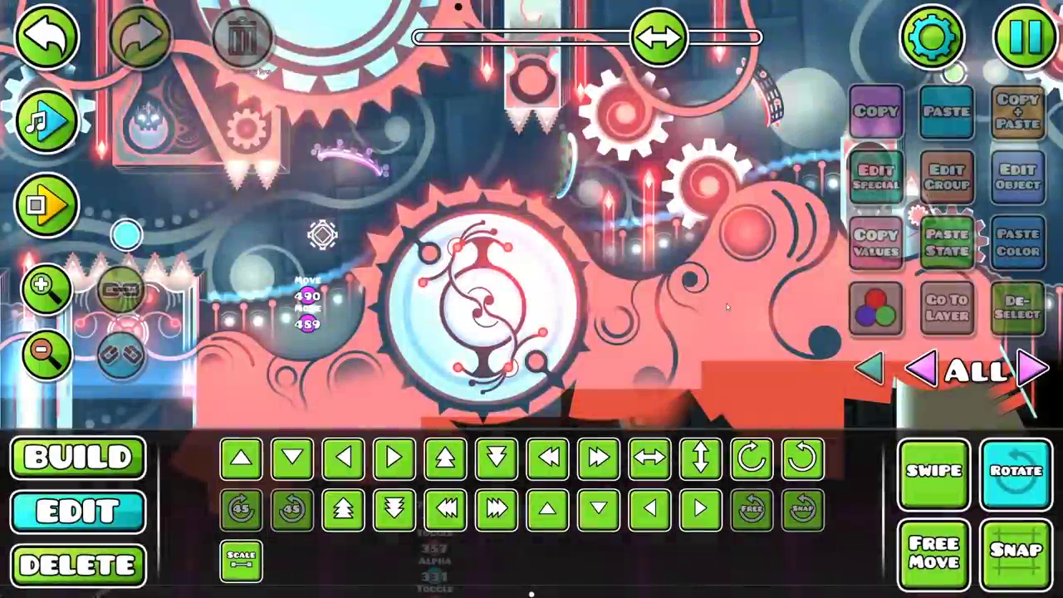
click(481, 303)
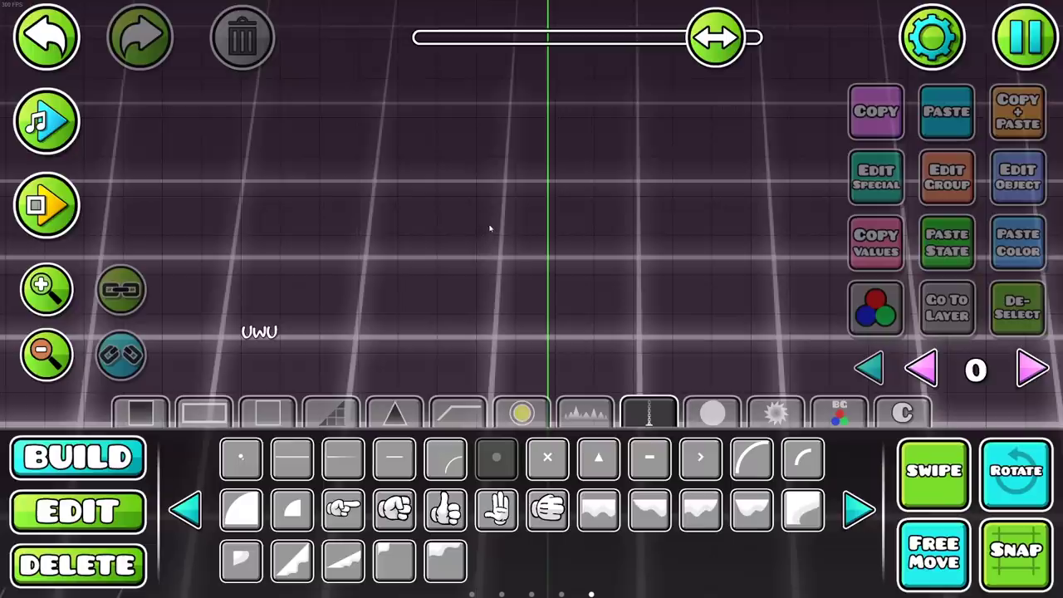
Check an object's groups, then select both objects and rotate them about their shared centre
click(491, 229)
click(530, 546)
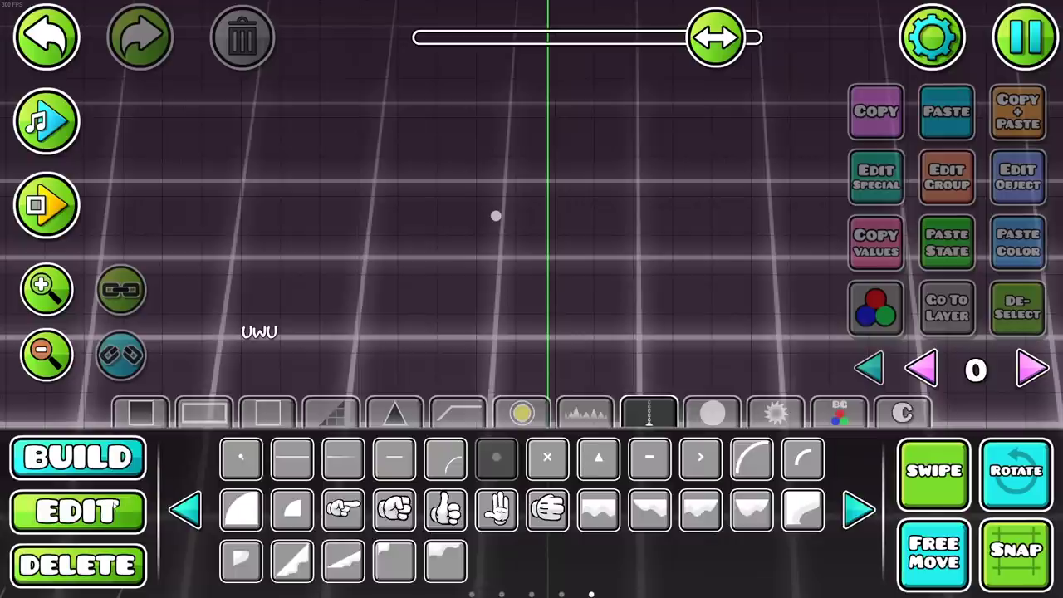
drag(246, 180, 244, 180)
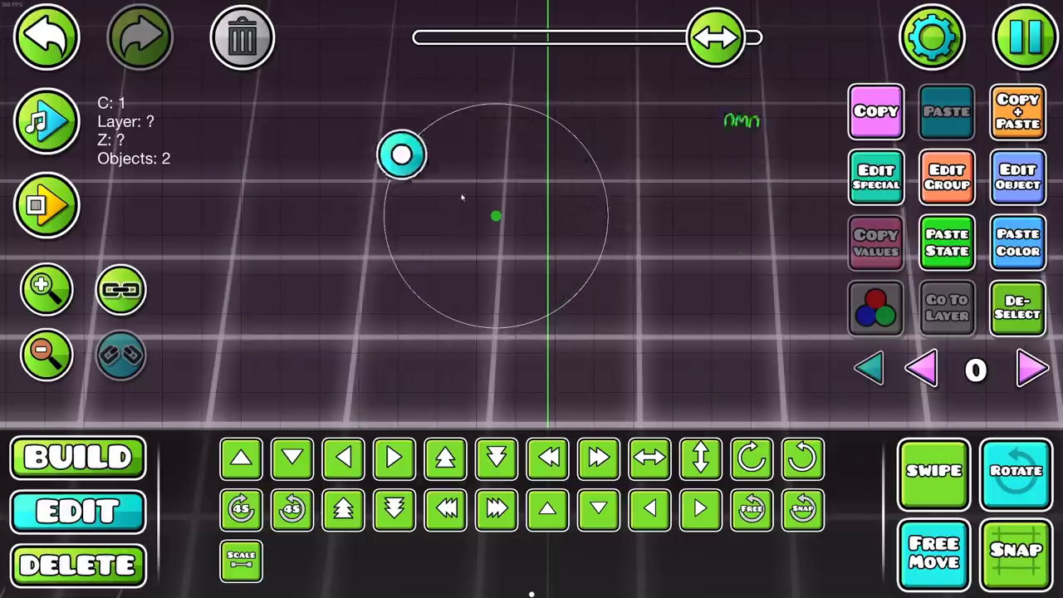
drag(401, 154, 455, 316)
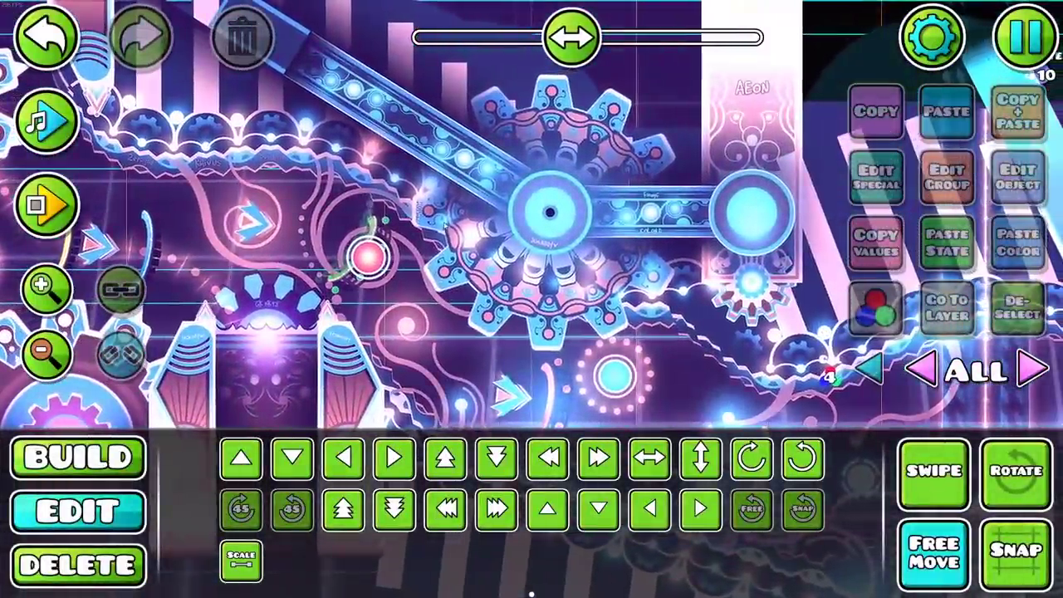
Rotate the large gear around its centre, then undo and redo the rotation
click(550, 249)
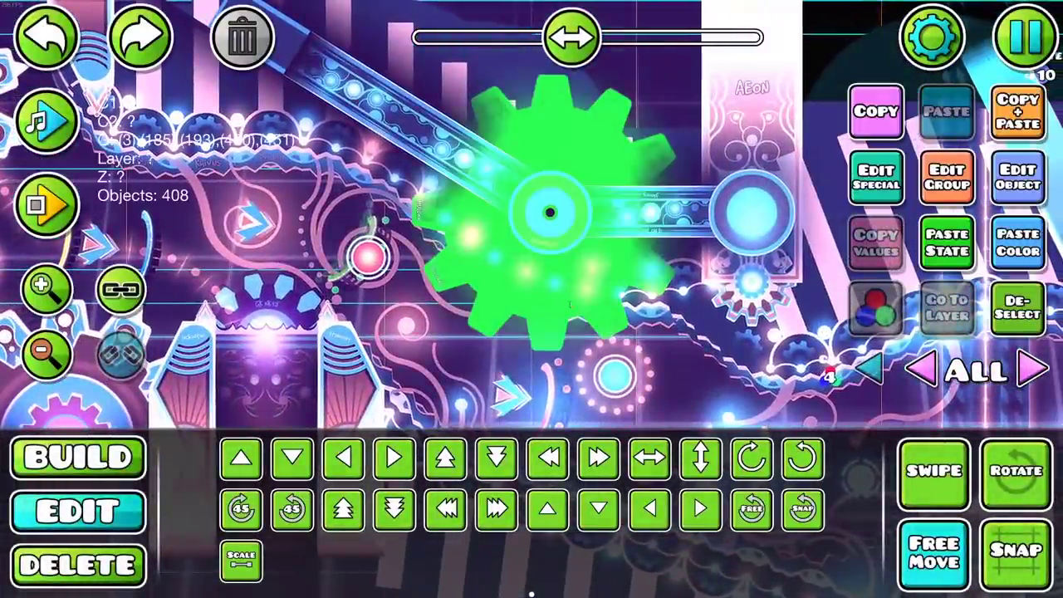
drag(657, 186, 636, 274)
click(1017, 309)
click(45, 36)
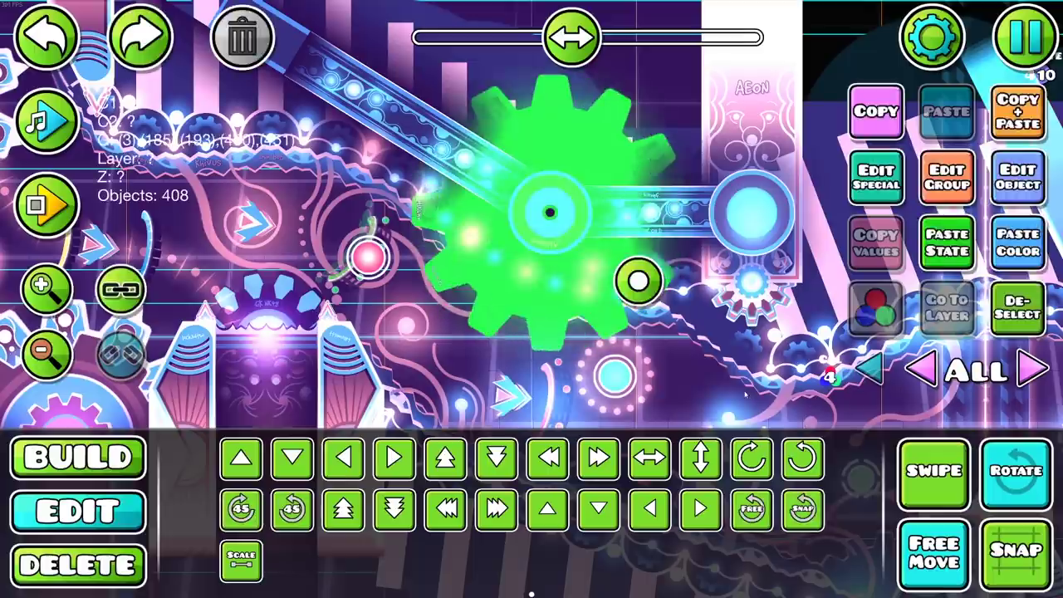
click(1017, 308)
Pan between the pink gate and cyan gear areas to show the cyan pillars and gate
drag(332, 249, 631, 166)
drag(465, 166, 581, 399)
drag(486, 212, 523, 9)
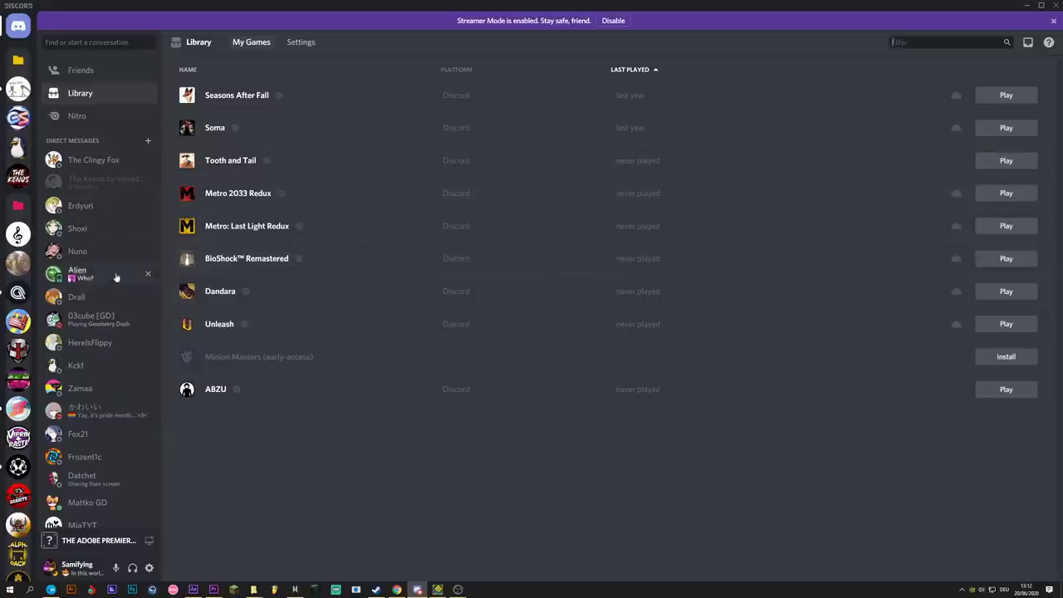
Send a friend 'sup bitch' with the pasted video link in a DM, then play the video
click(116, 276)
text(sup bitc)
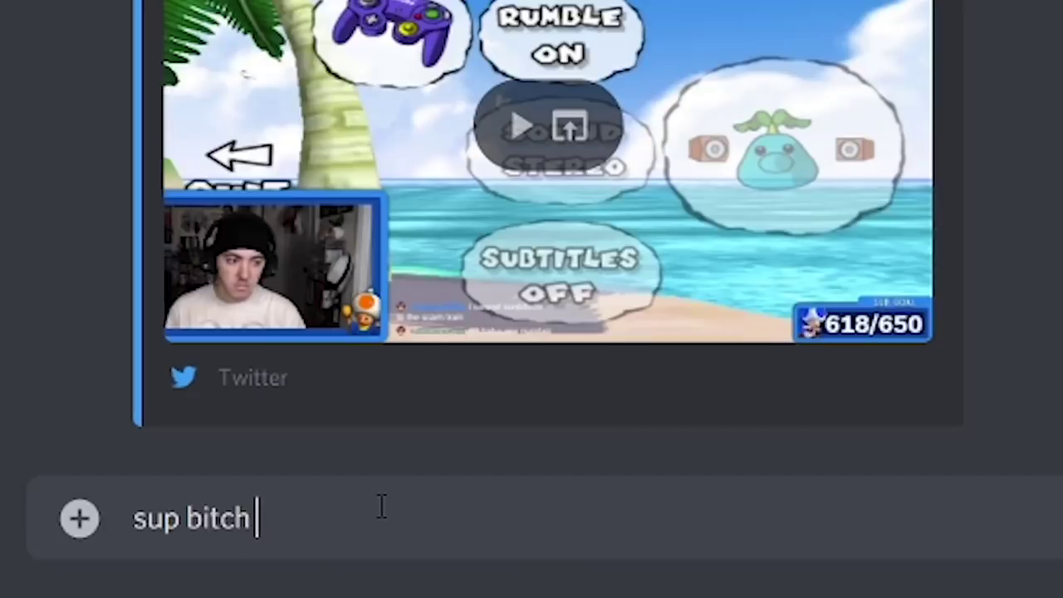
text(h)
key(ctrl+v)
key(Return)
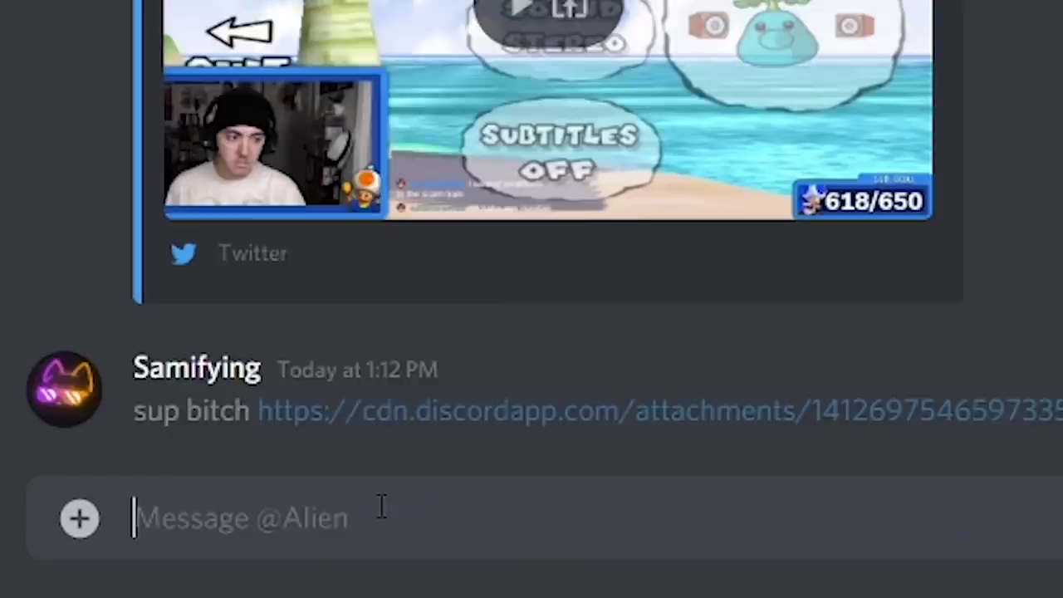
click(567, 380)
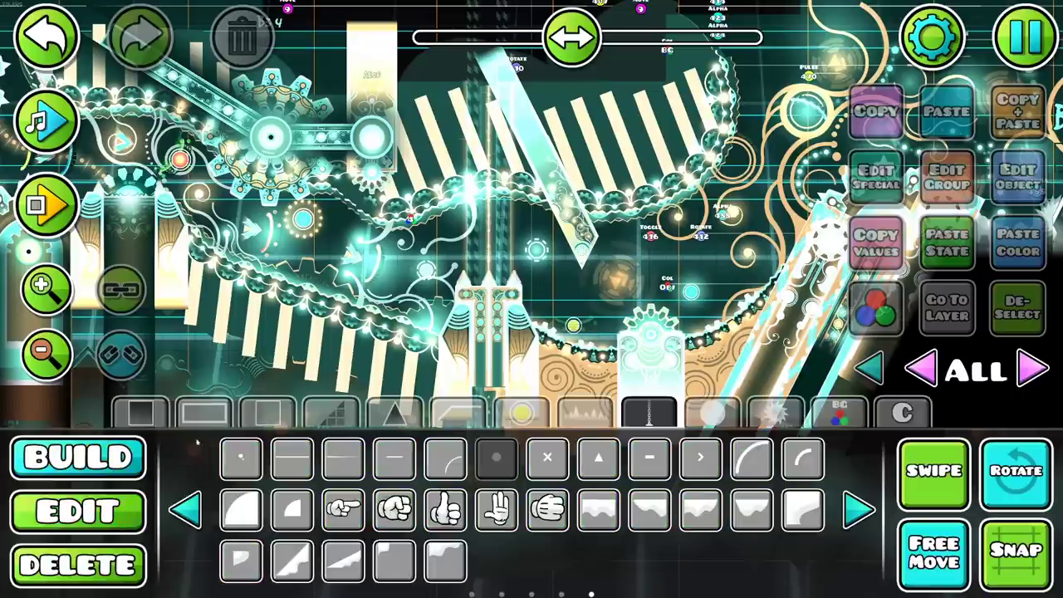
Show the trigger objects in the Build palette
click(840, 413)
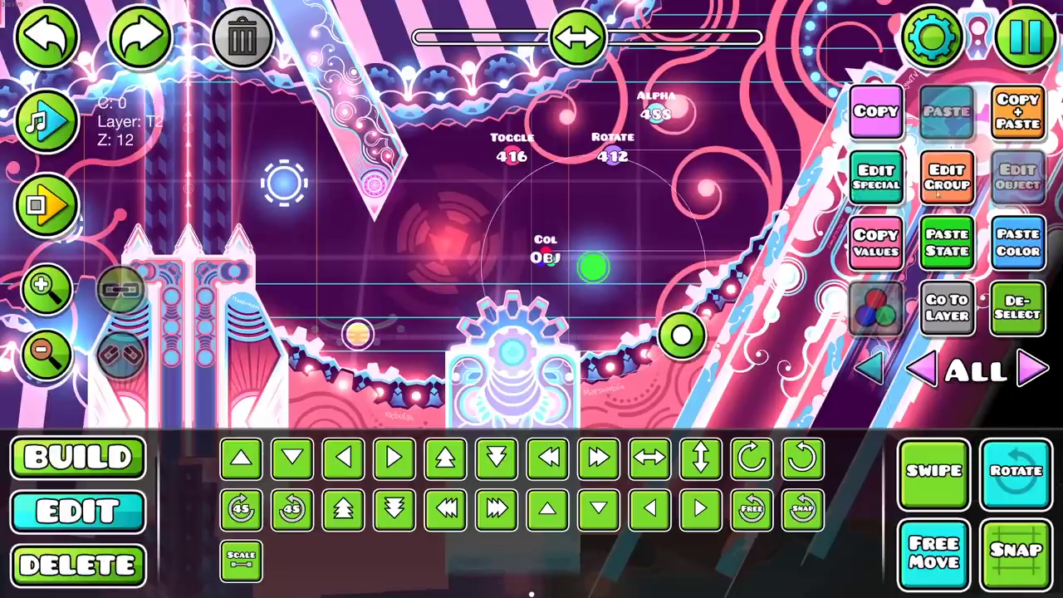
Set the object's editor layer in Edit Group, then step through layers to layer 8
click(938, 194)
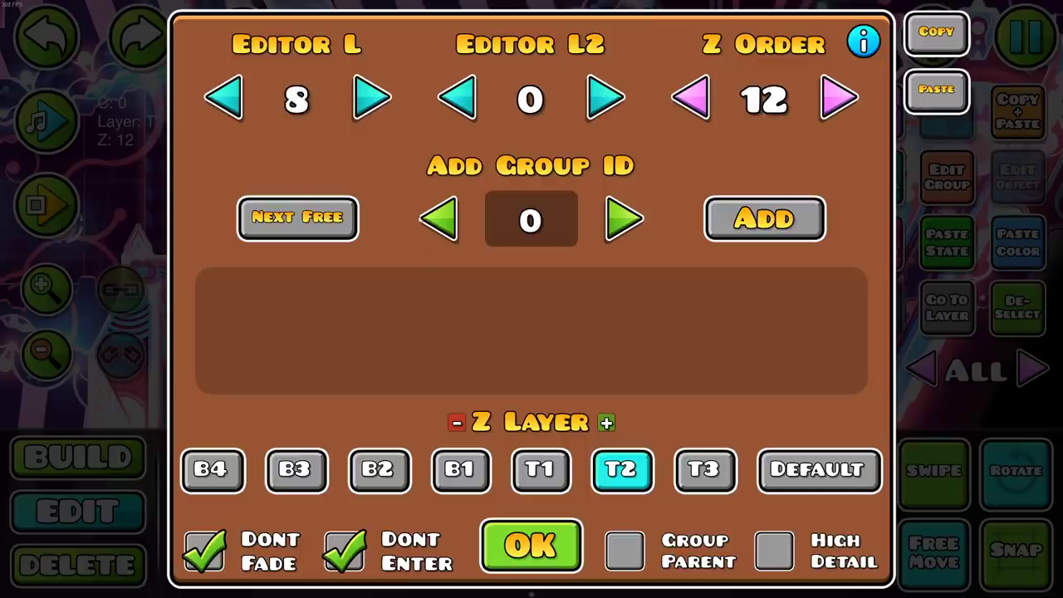
click(530, 546)
click(1031, 371)
click(1031, 371)
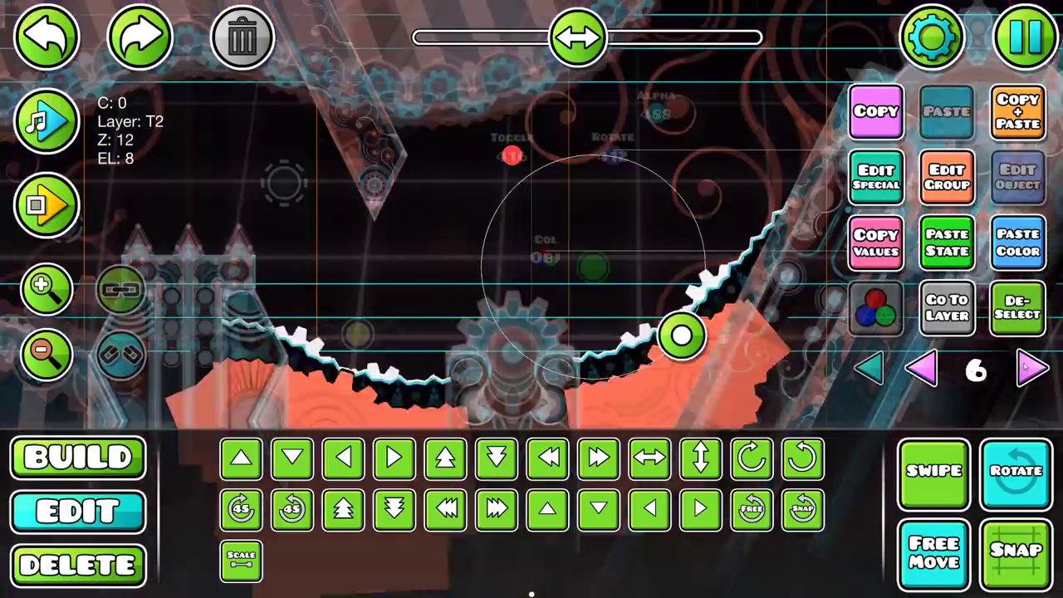
click(920, 371)
click(1032, 371)
Give the cyan circle a second editor layer of 12
click(592, 266)
click(947, 176)
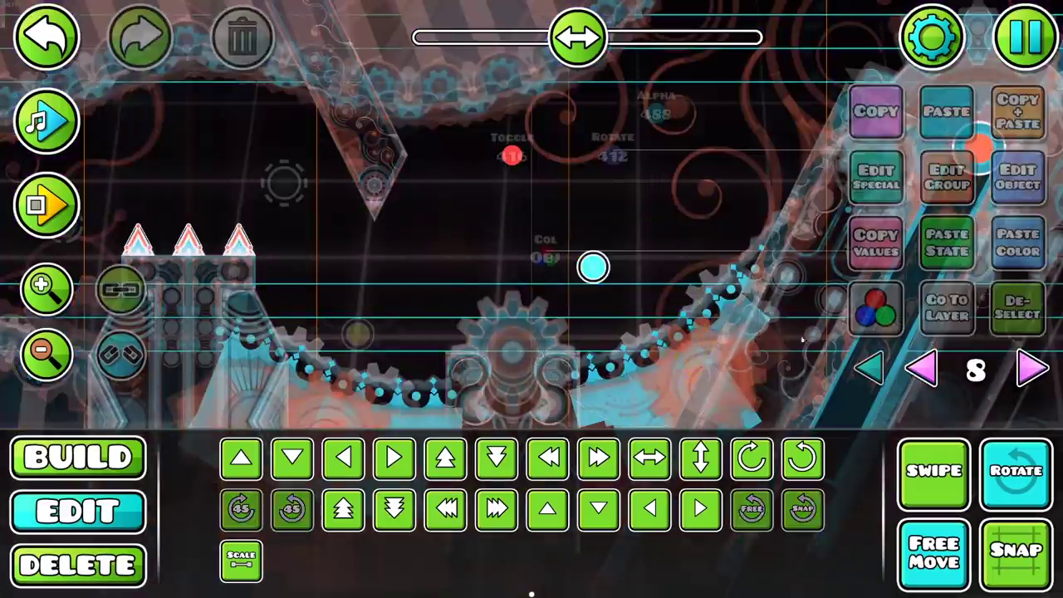
click(530, 545)
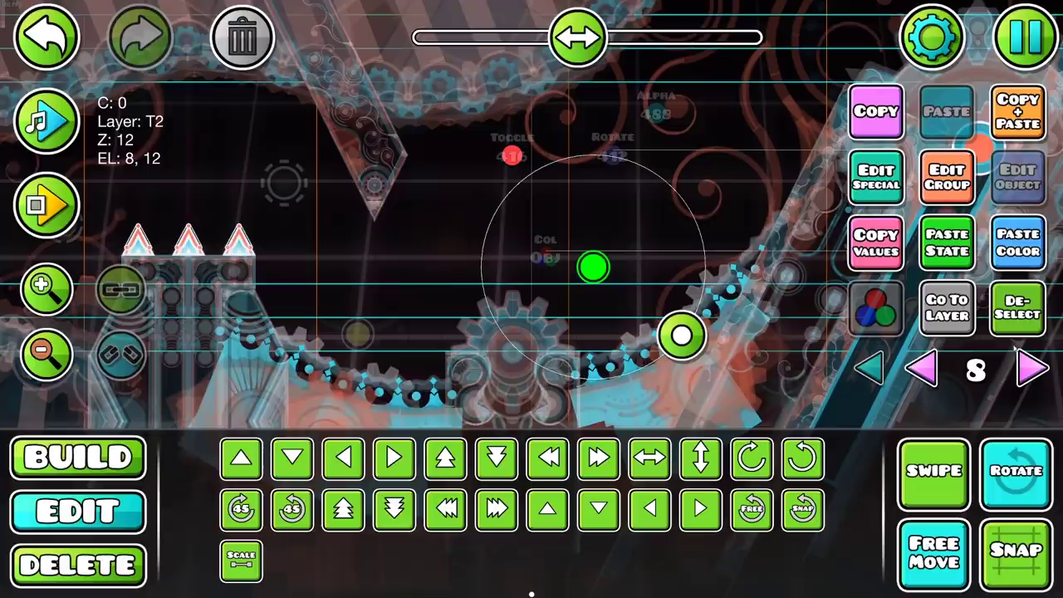
Cycle editor layers 12, 11, 7 and 5 to see where the circle appears
click(946, 307)
click(1017, 307)
click(920, 371)
click(592, 267)
click(920, 371)
click(921, 371)
click(921, 371)
click(920, 371)
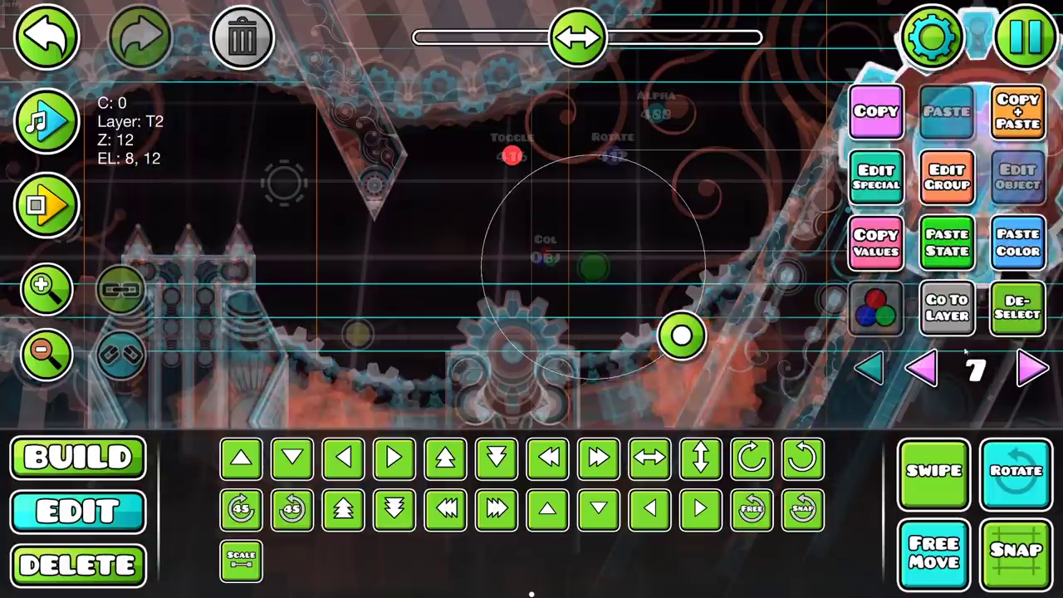
click(920, 371)
click(921, 371)
click(1017, 308)
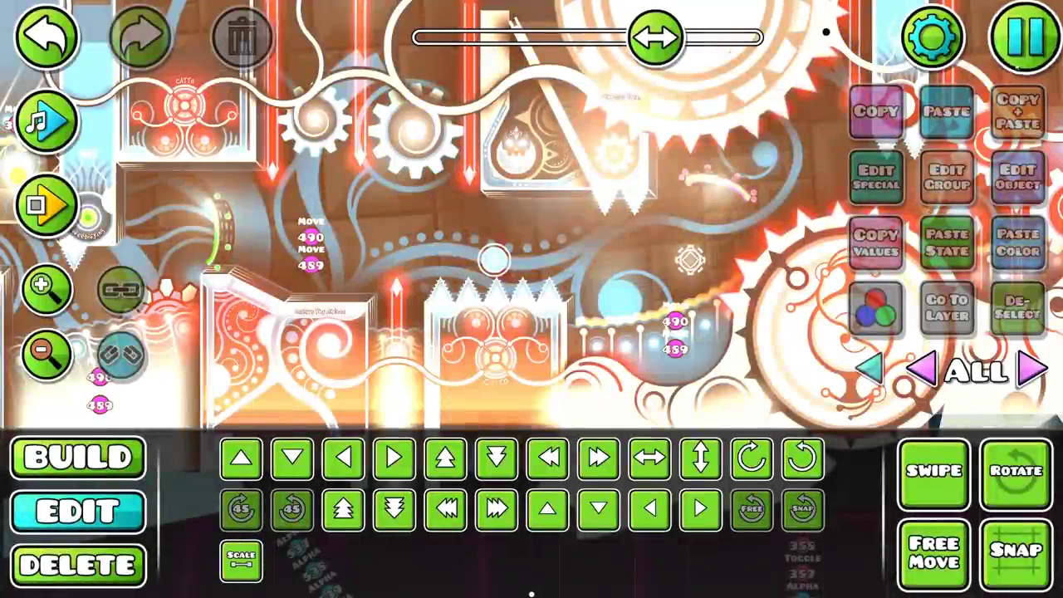
Pause the editor, select the object in the level, and resume editing
key(Escape)
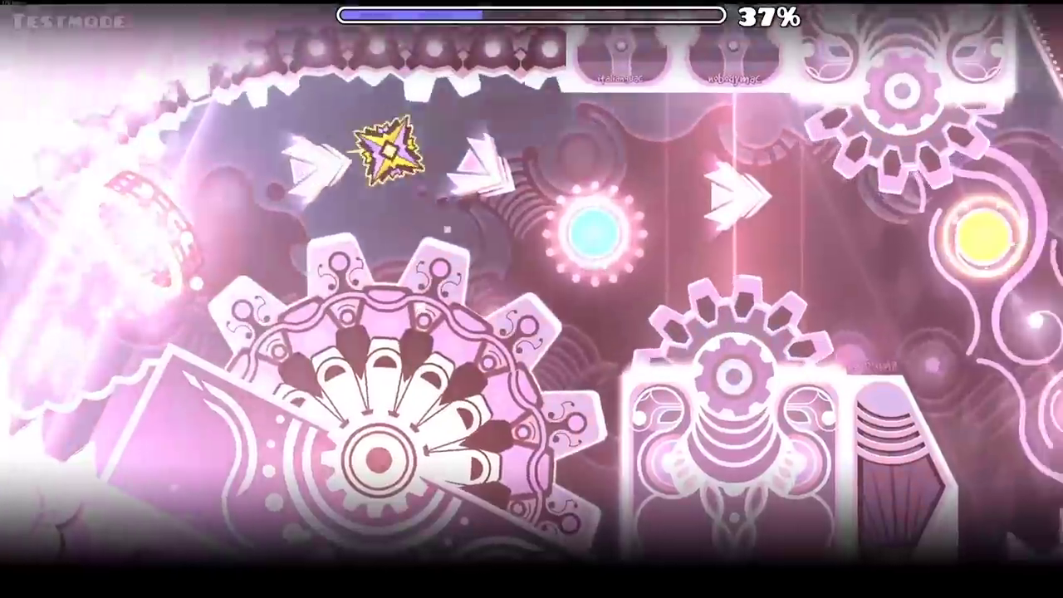
drag(451, 225, 564, 322)
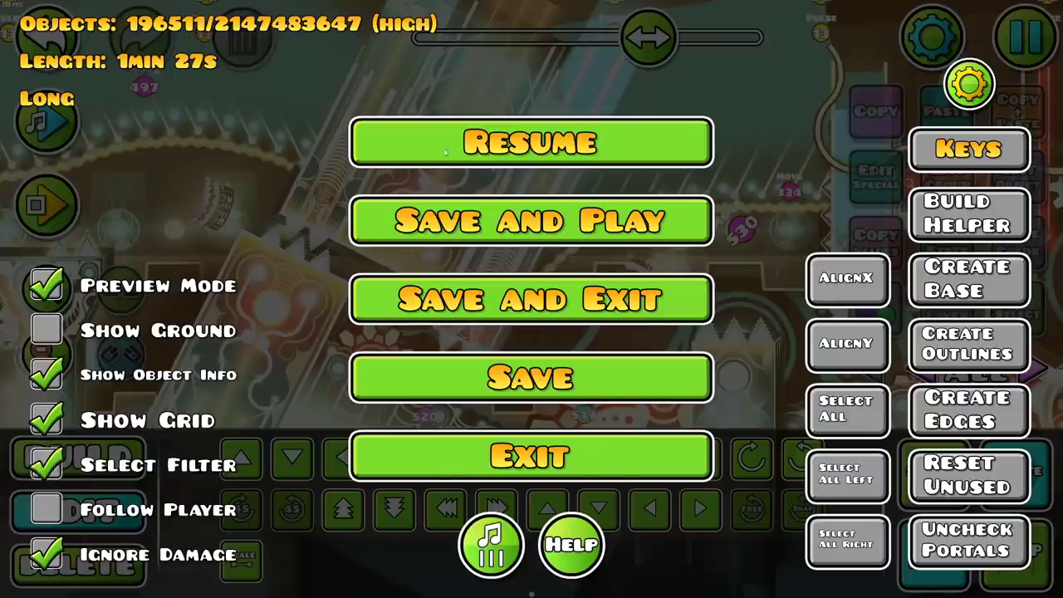
click(446, 150)
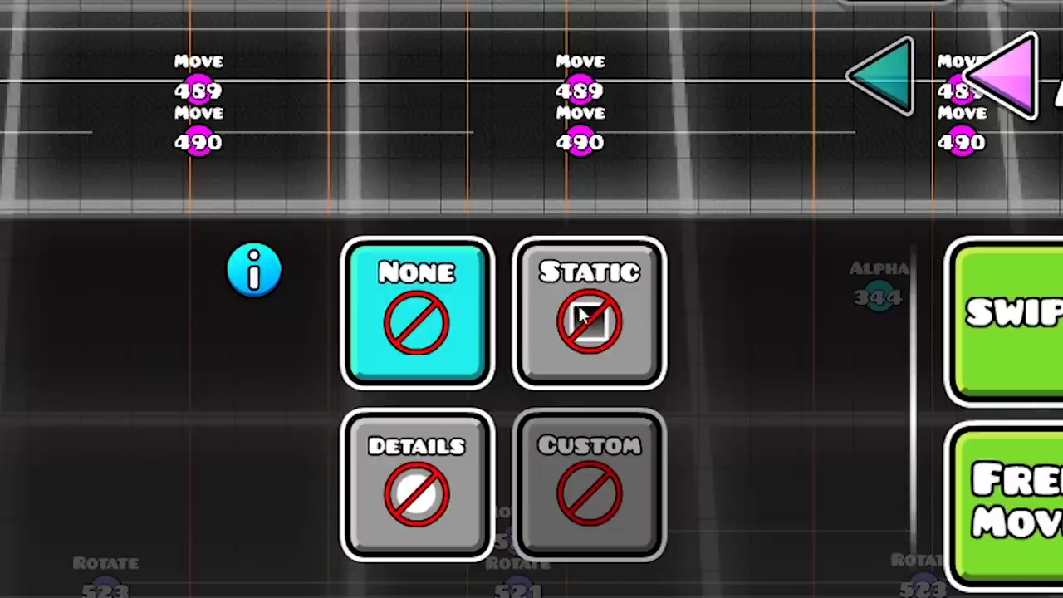
Delete only the square of solid blocks using the Static delete filter
click(751, 458)
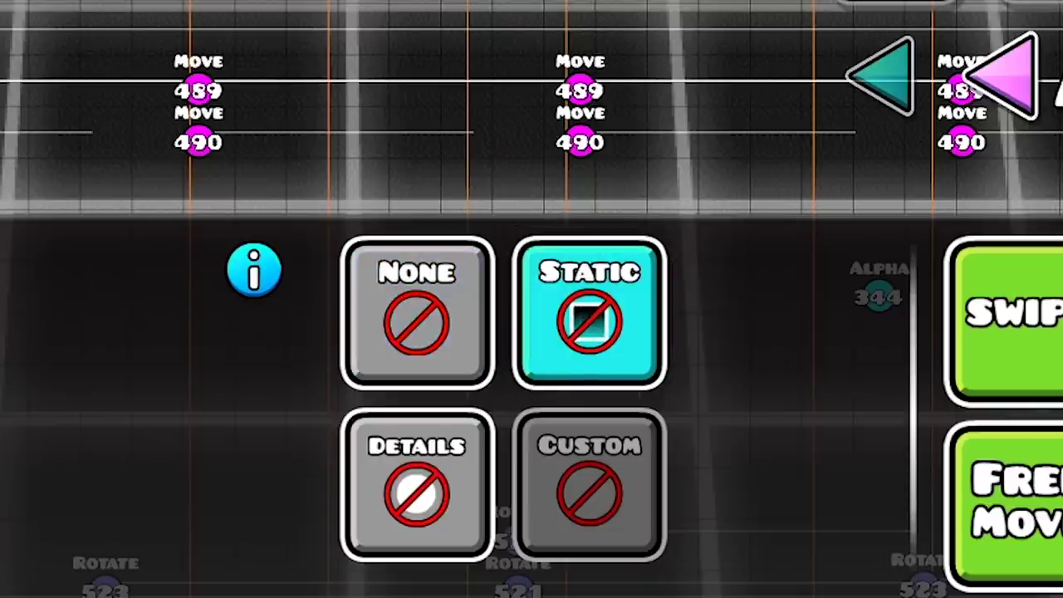
click(417, 314)
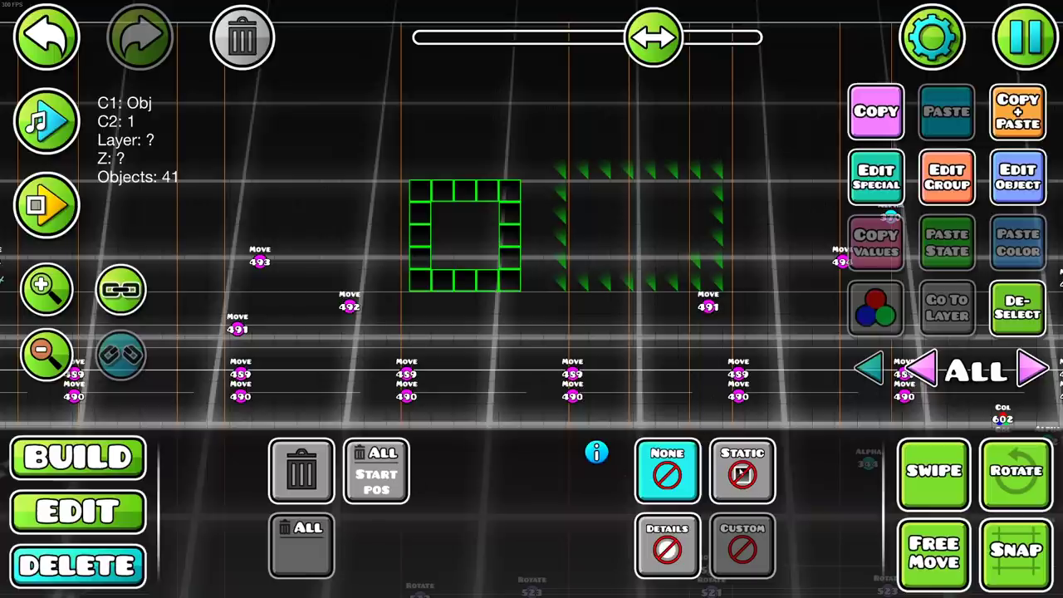
click(741, 472)
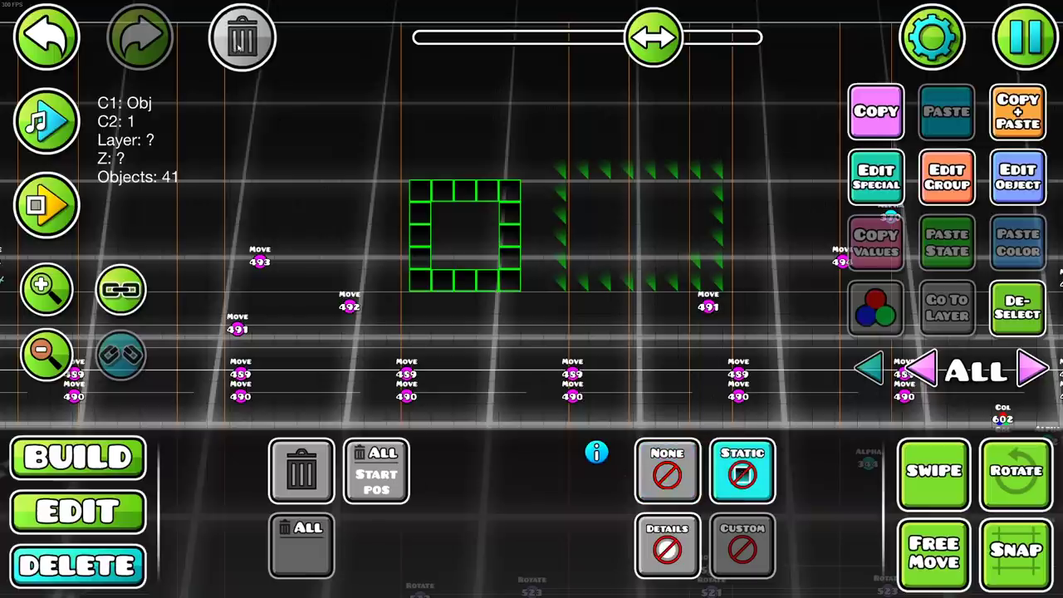
click(241, 41)
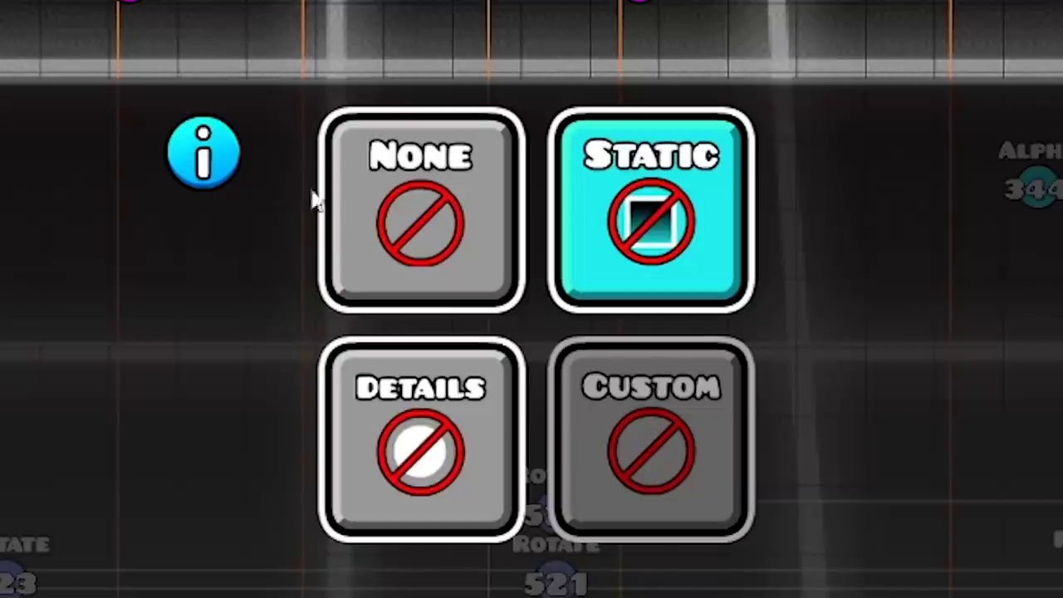
Delete only the dotted detail shape using the Details delete filter
click(401, 435)
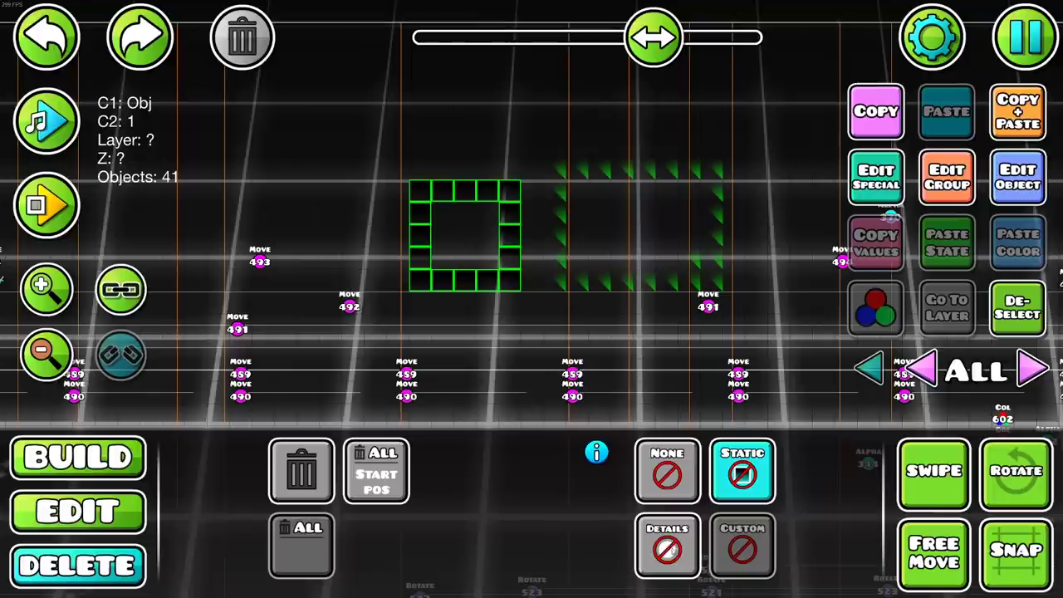
click(421, 440)
click(243, 37)
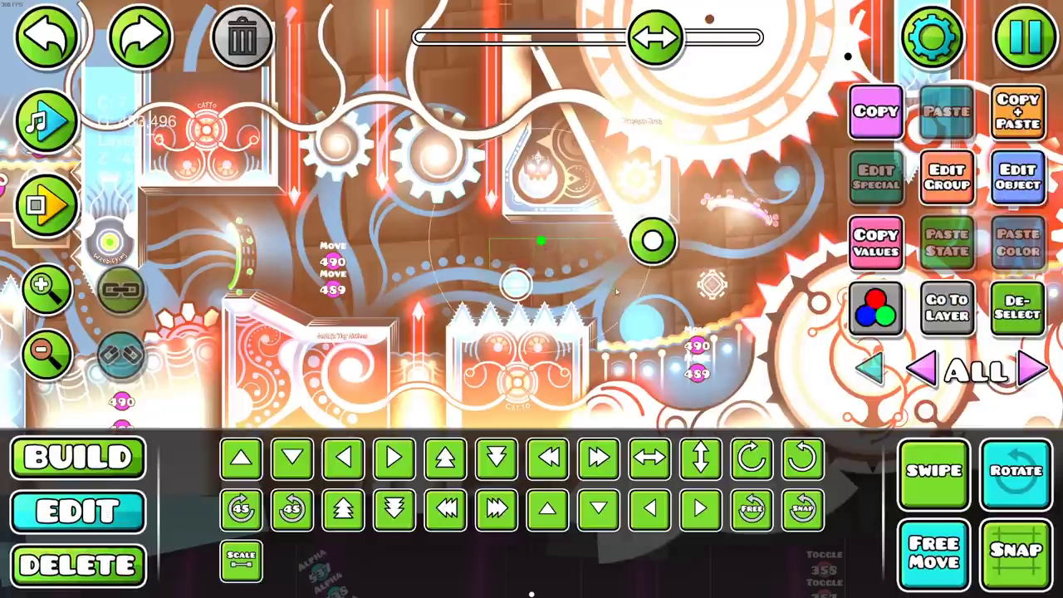
Nudge the nine selected objects one block right and reset the delete filter to None
click(519, 264)
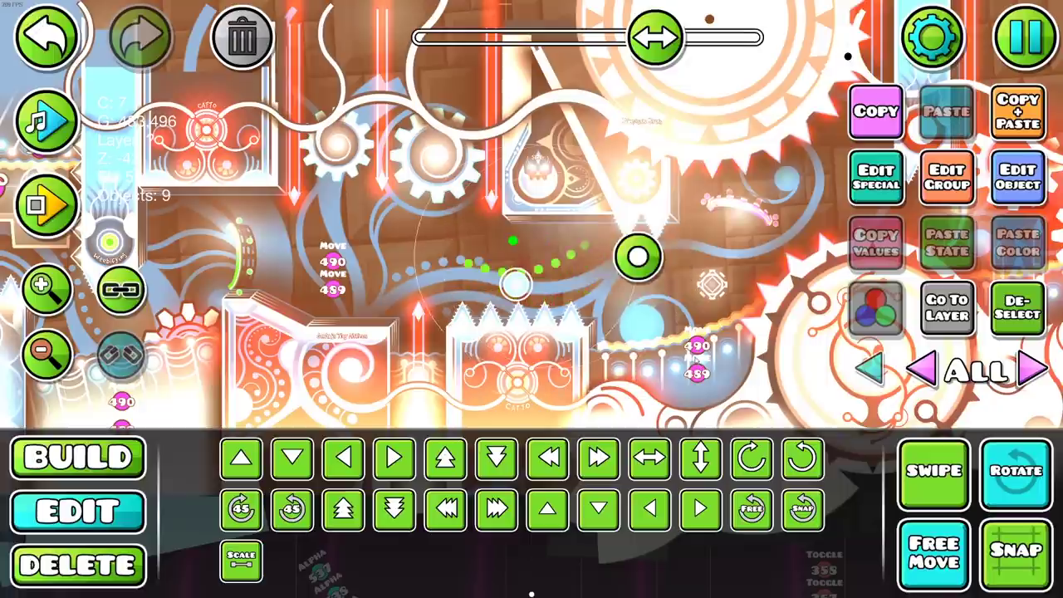
key(d)
click(195, 564)
click(666, 472)
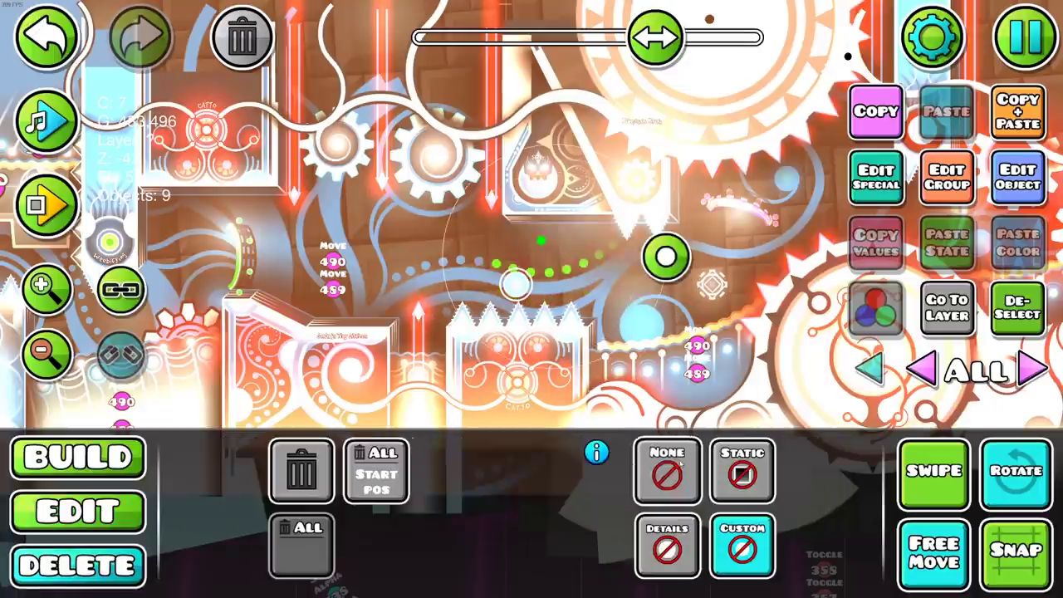
click(78, 511)
click(1018, 307)
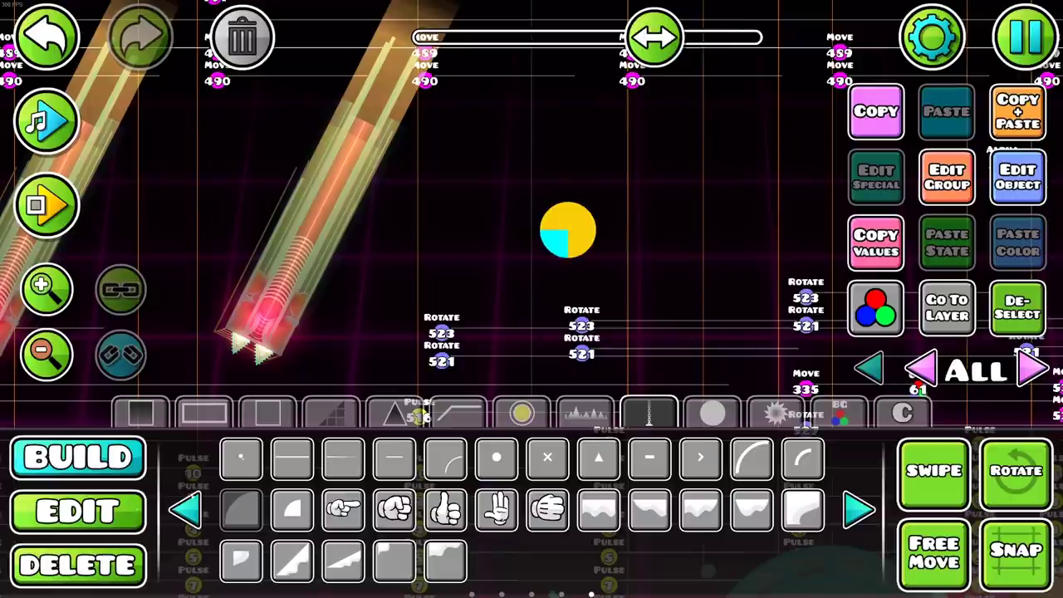
Select the yellow circle, then the left and right rockets, clearing each selection
click(78, 511)
click(567, 230)
click(1018, 307)
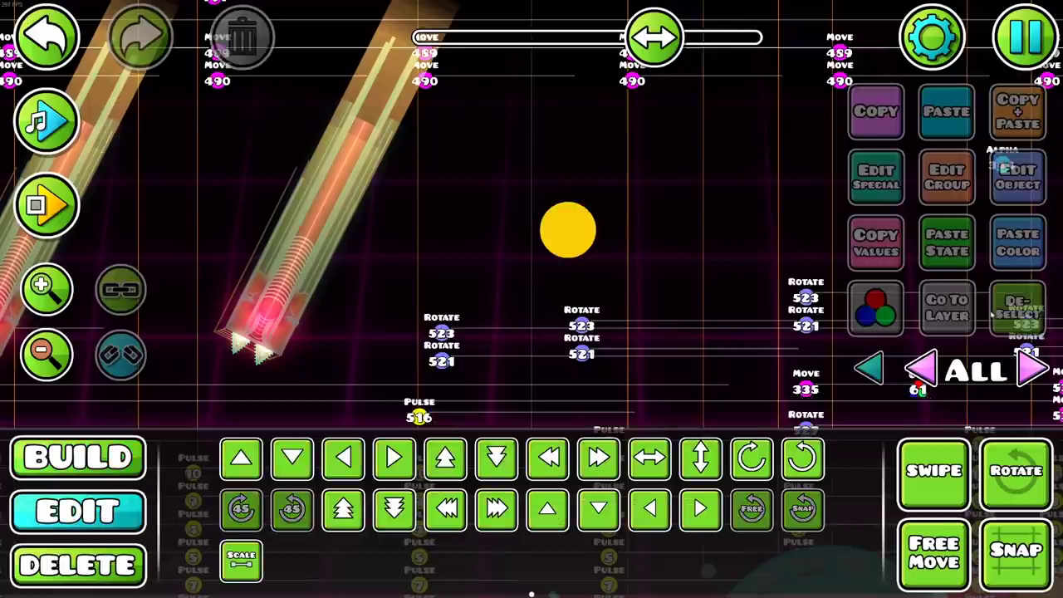
click(579, 223)
drag(722, 285, 488, 228)
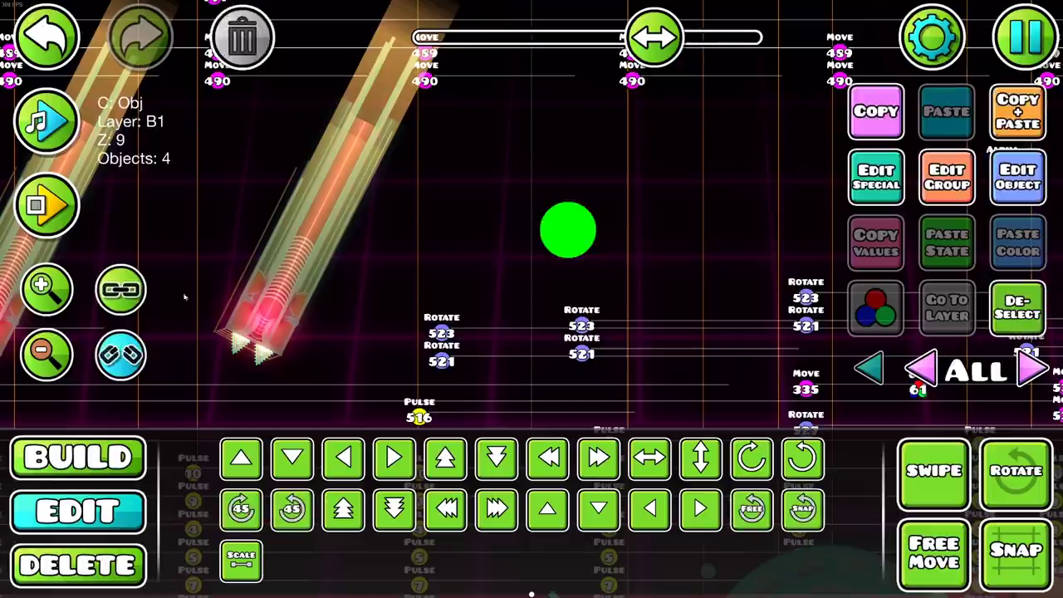
drag(357, 378, 534, 59)
click(735, 343)
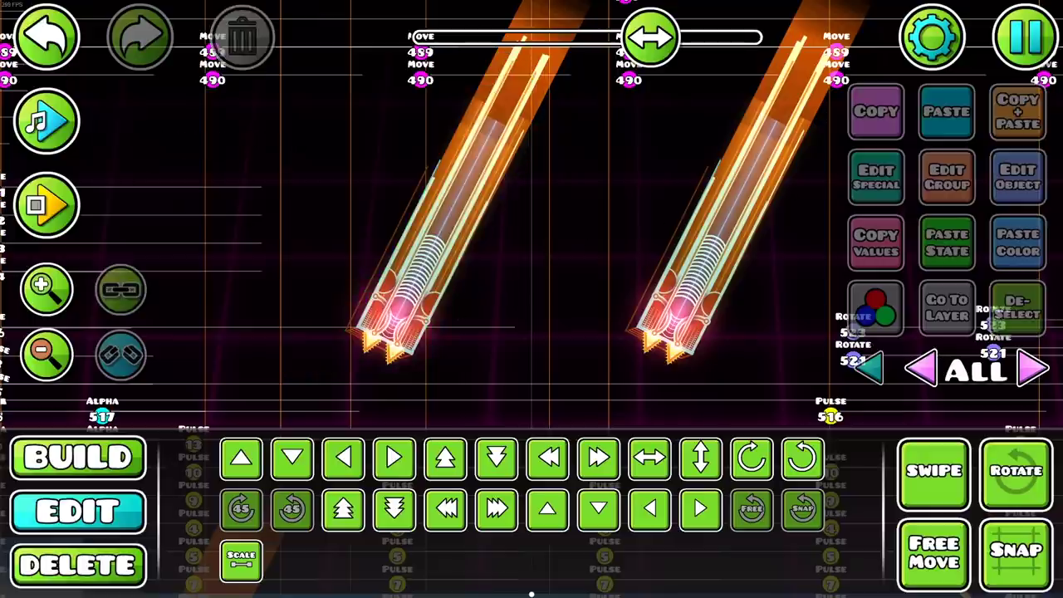
drag(838, 21, 701, 398)
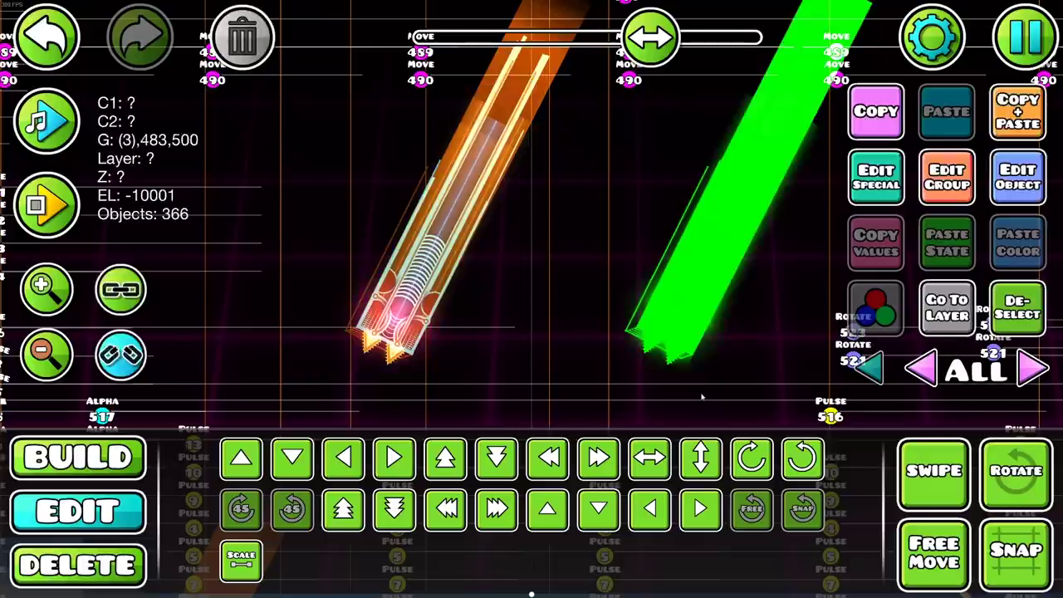
click(1017, 307)
Turn off Follow Player in the pause menu and playtest the level
click(1025, 35)
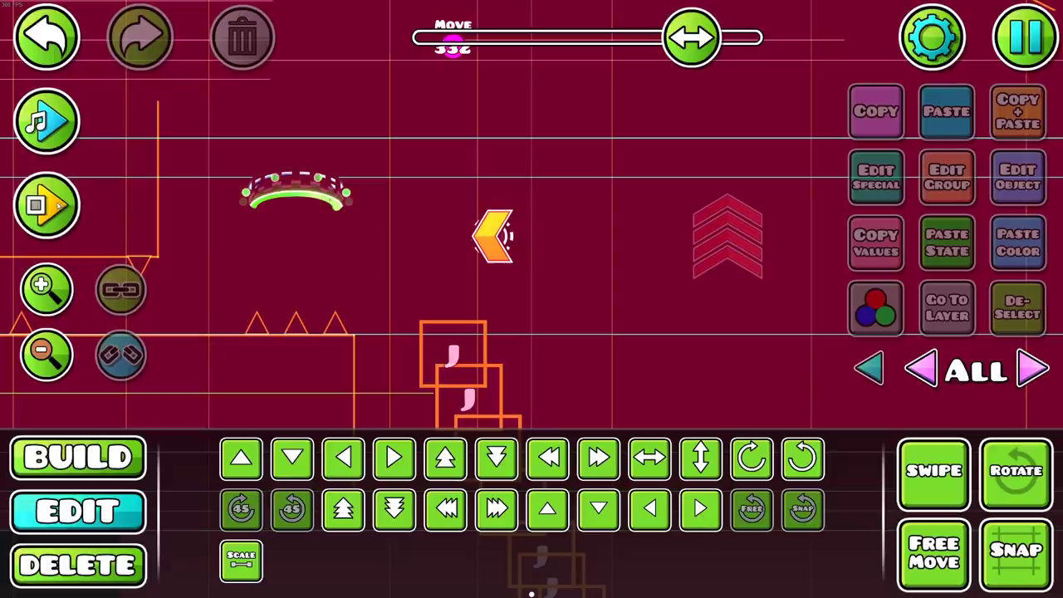
click(46, 205)
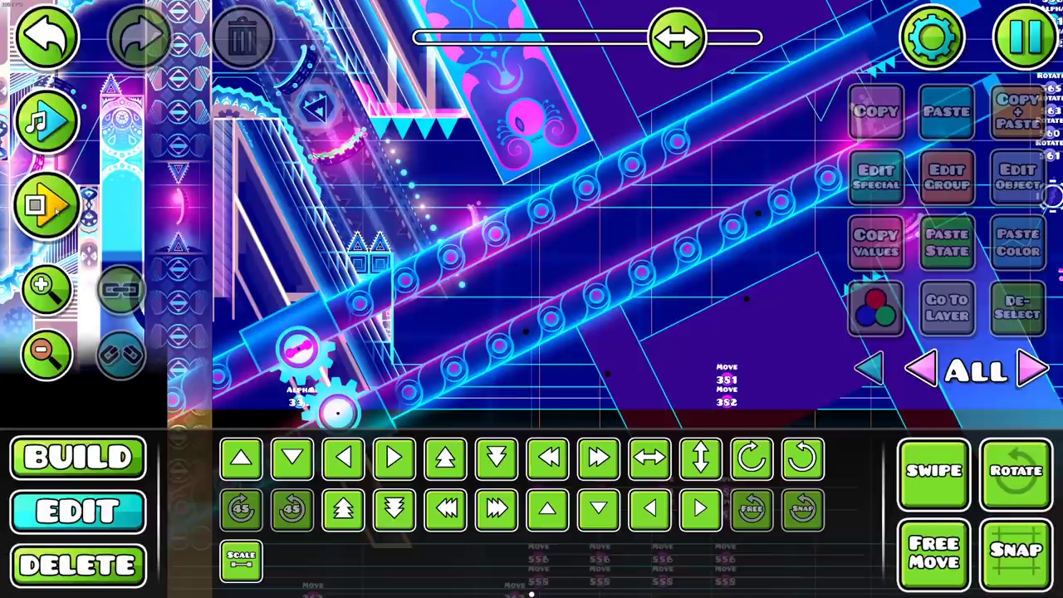
click(48, 205)
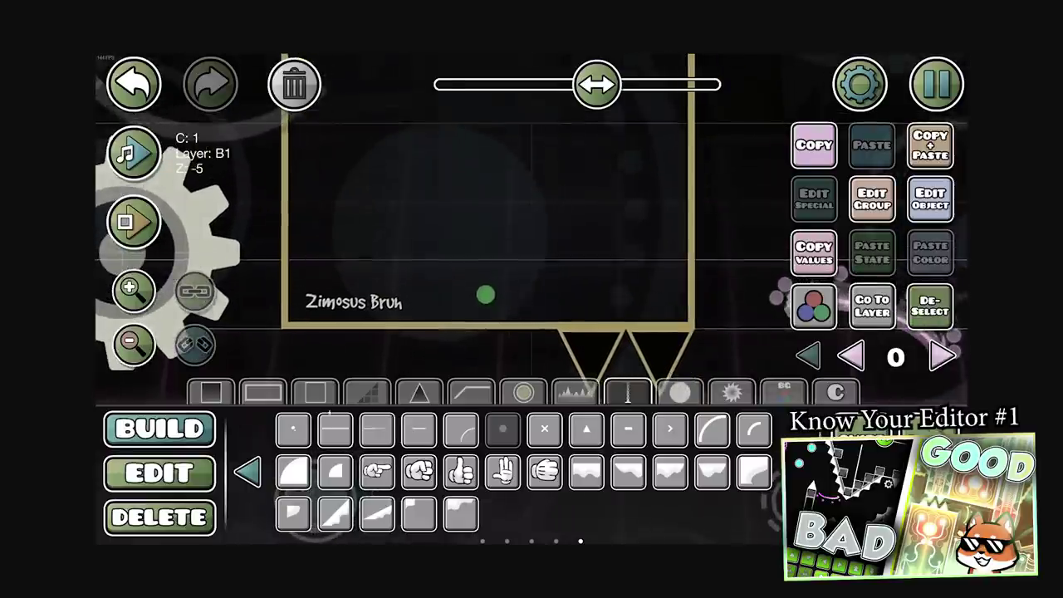
Select the level frame edges and scale the green dot up to 2.00
key(2)
drag(459, 285, 567, 264)
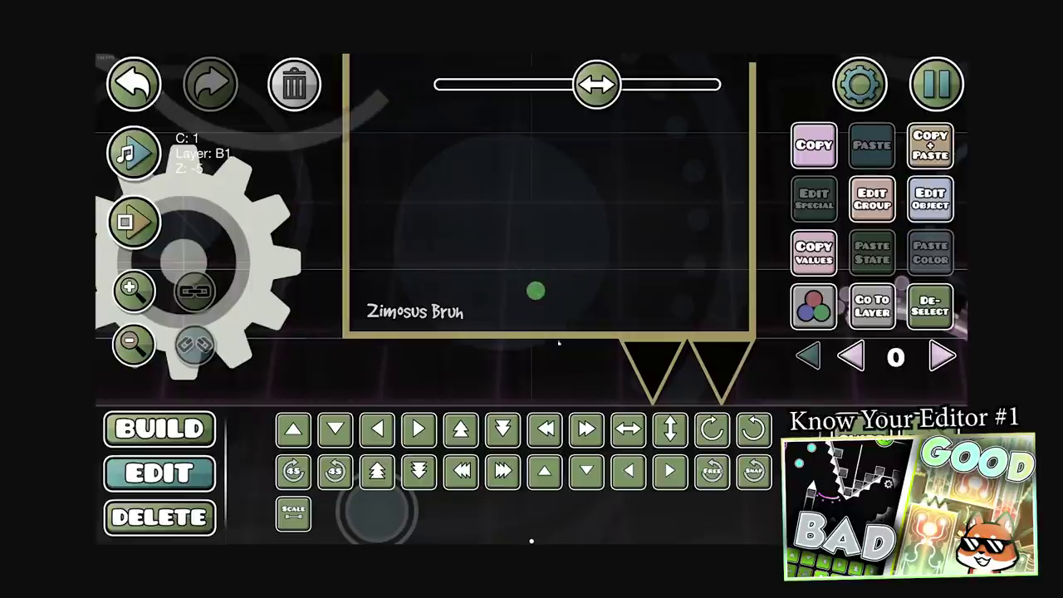
click(753, 301)
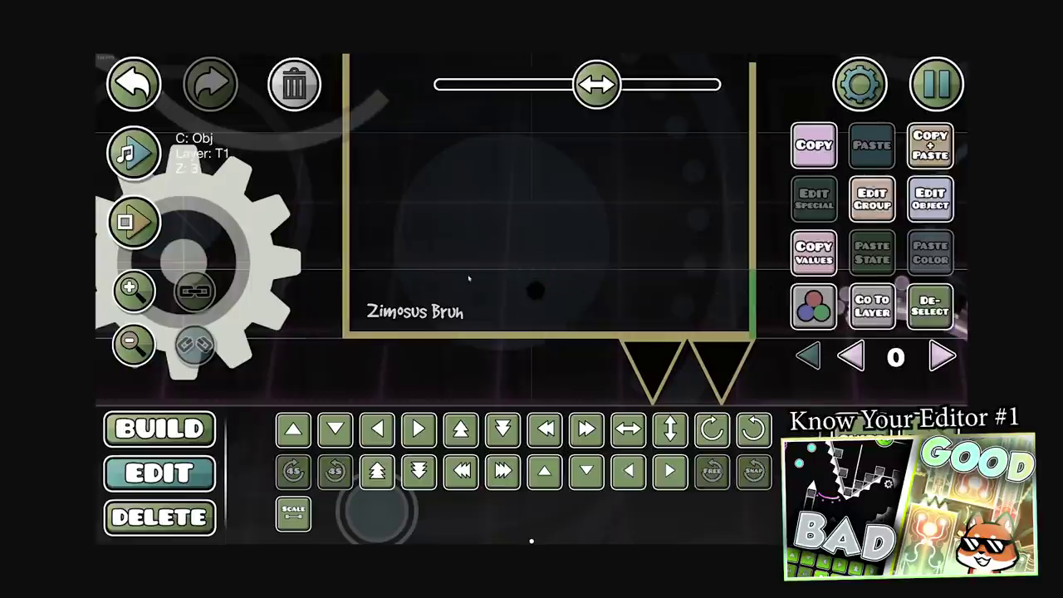
shift+click(354, 288)
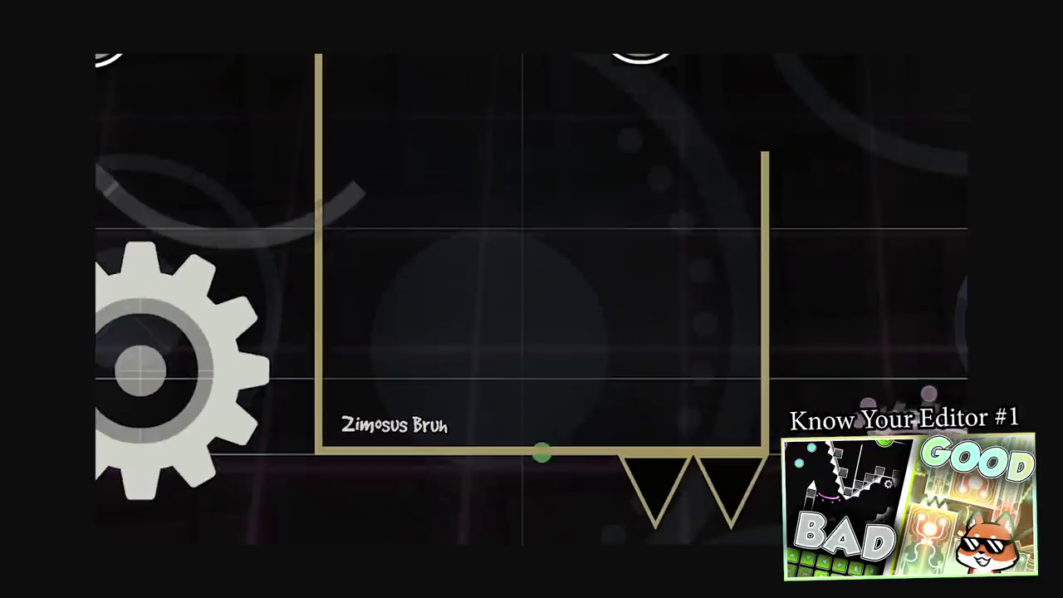
click(293, 513)
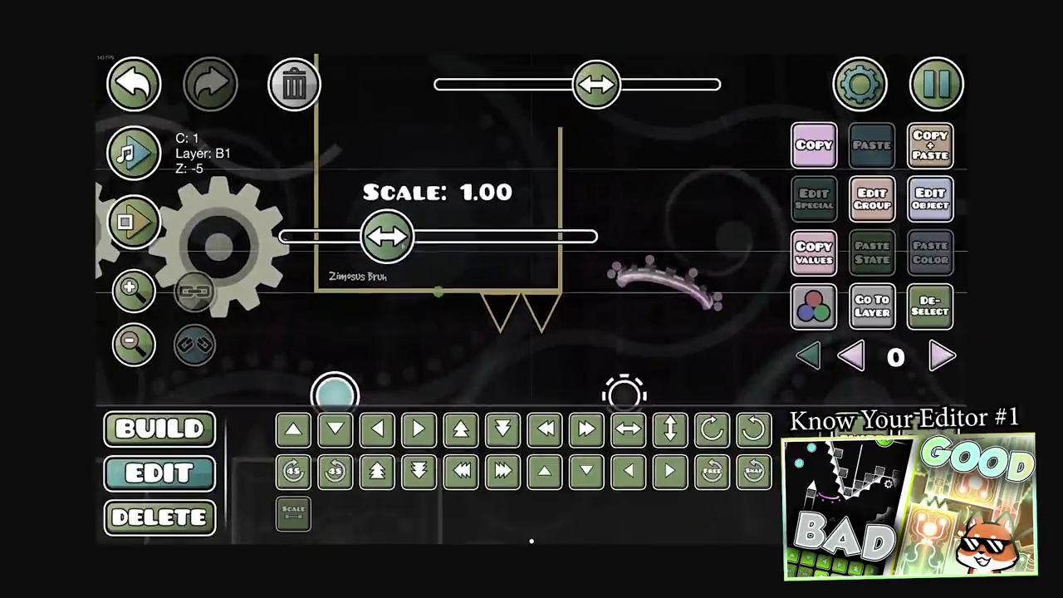
drag(387, 236, 668, 238)
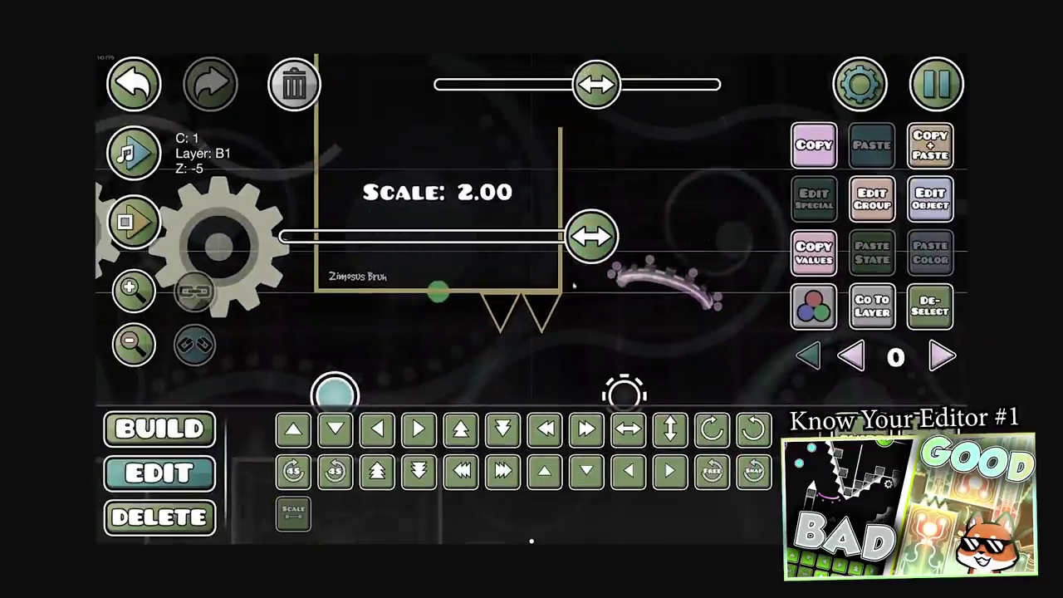
Step through editor layers starting from layer 0 and select the arc object
scroll(233, 302, up, 3)
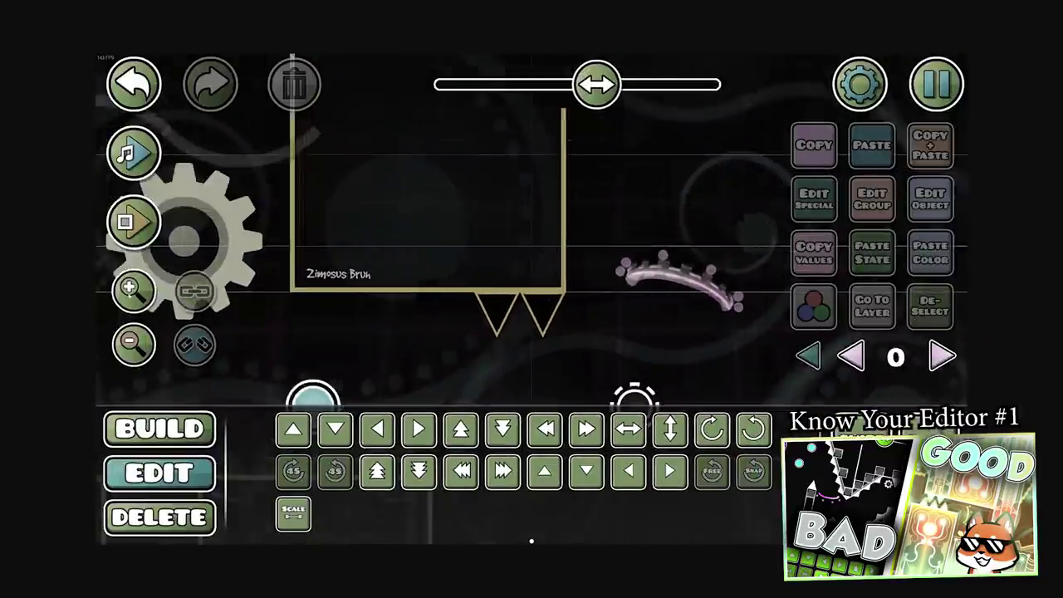
drag(475, 307, 517, 330)
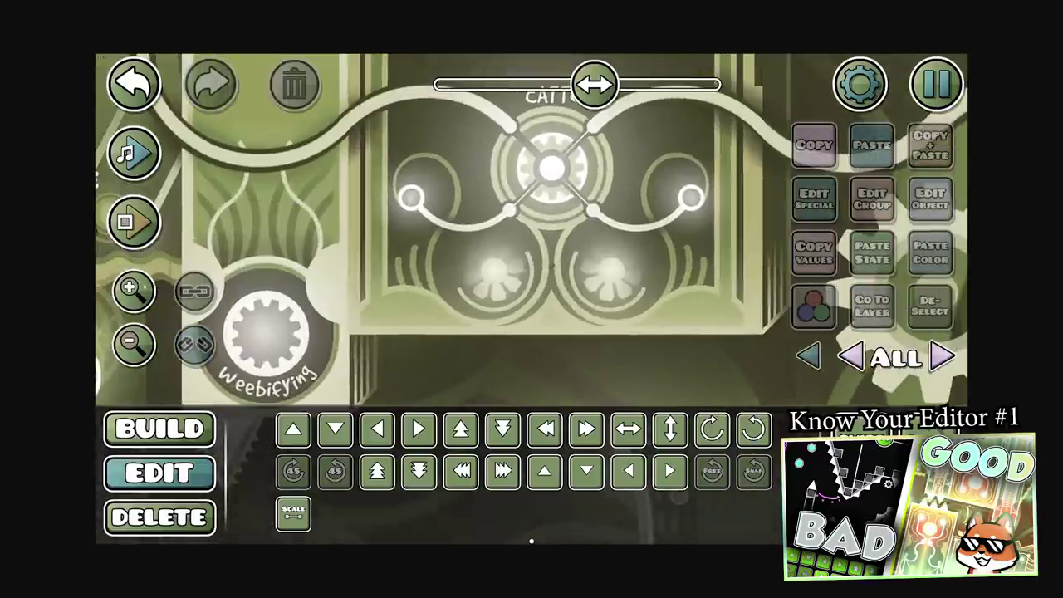
click(942, 357)
click(942, 357)
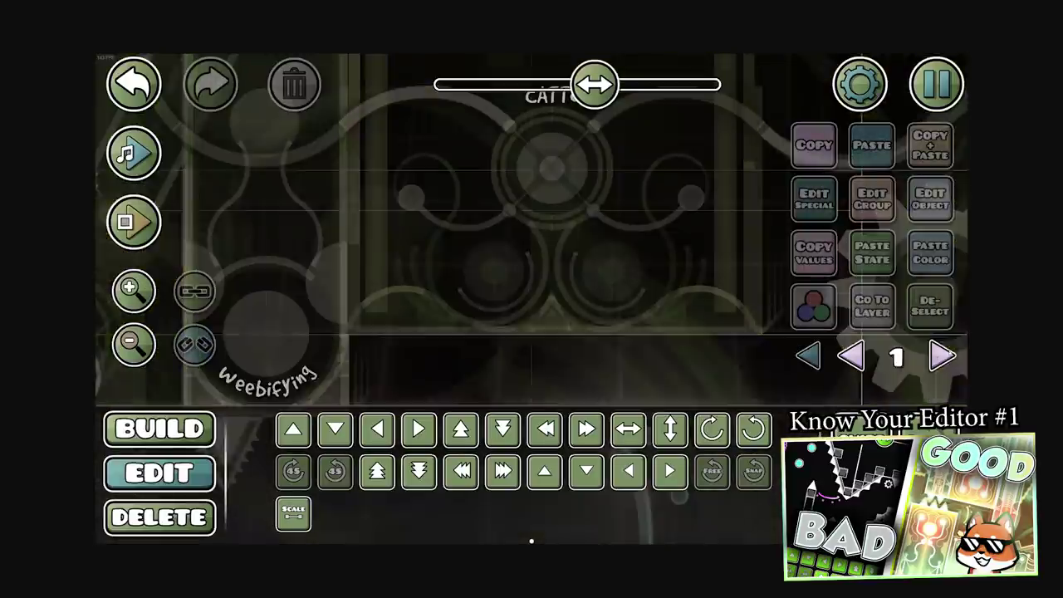
click(942, 357)
click(942, 357)
click(850, 357)
click(539, 267)
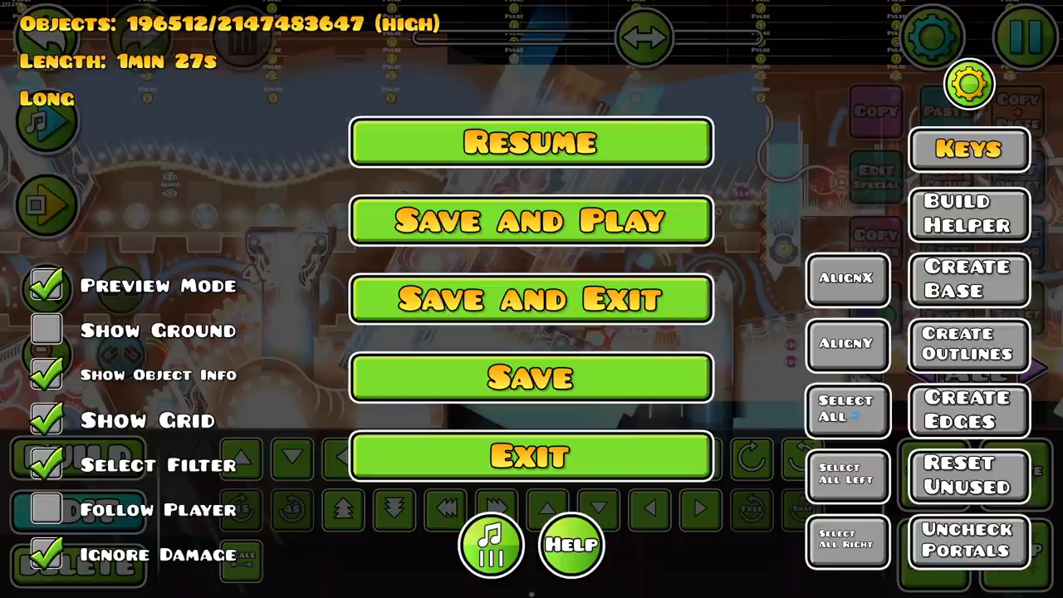
Select every object in the level with Select All and zoom out to view it
click(855, 415)
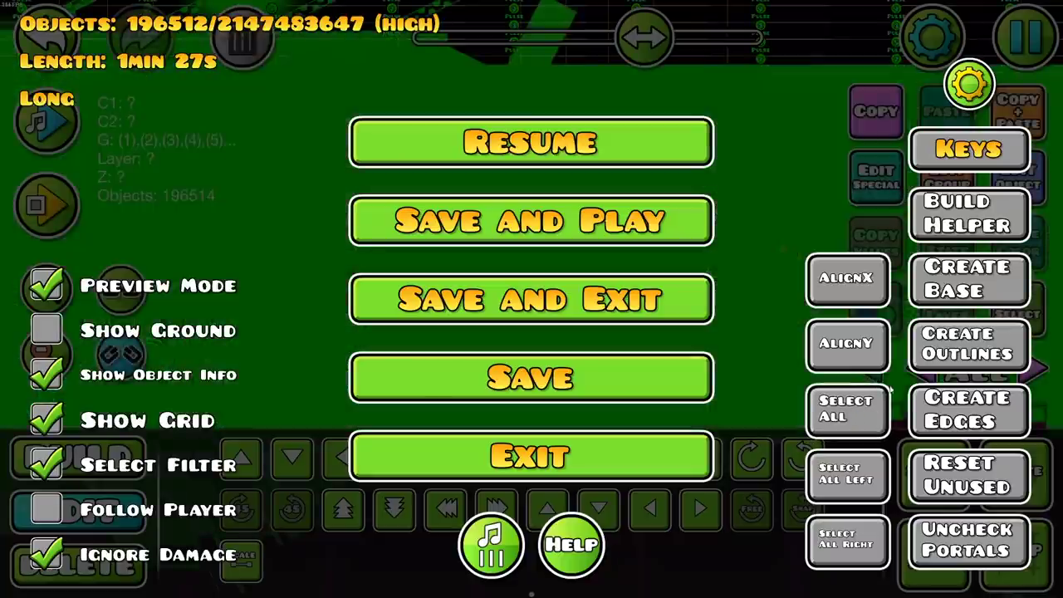
click(560, 124)
click(47, 352)
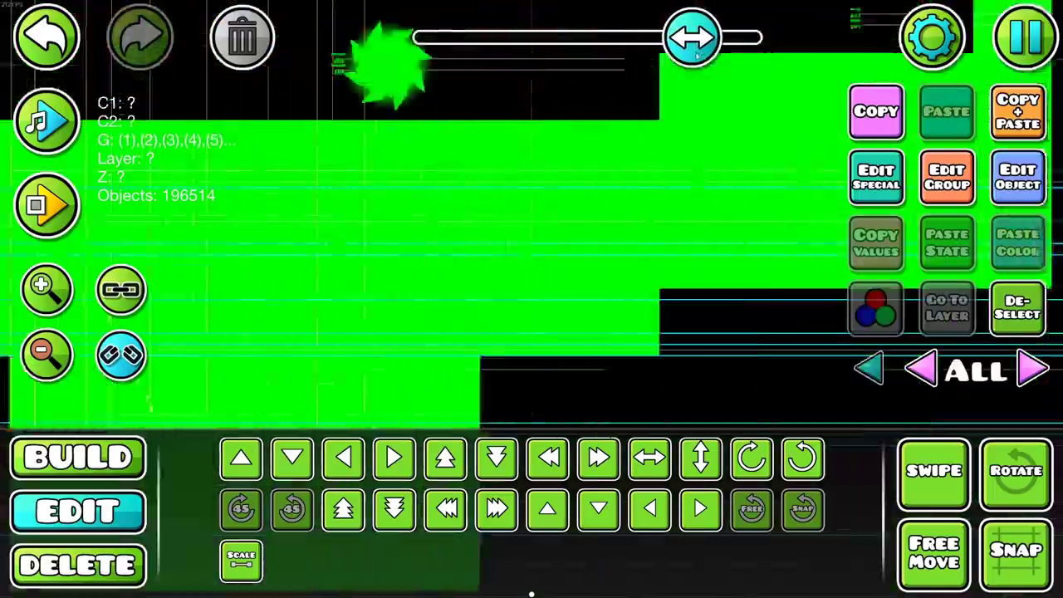
click(1016, 307)
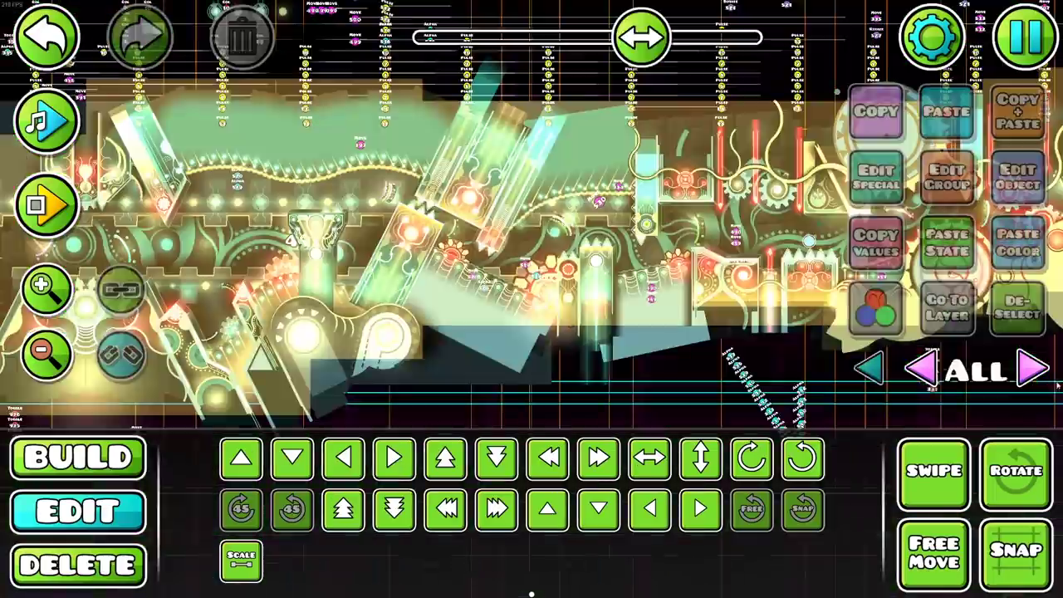
Restrict editing to layer 0 and select all objects on that layer
click(1029, 370)
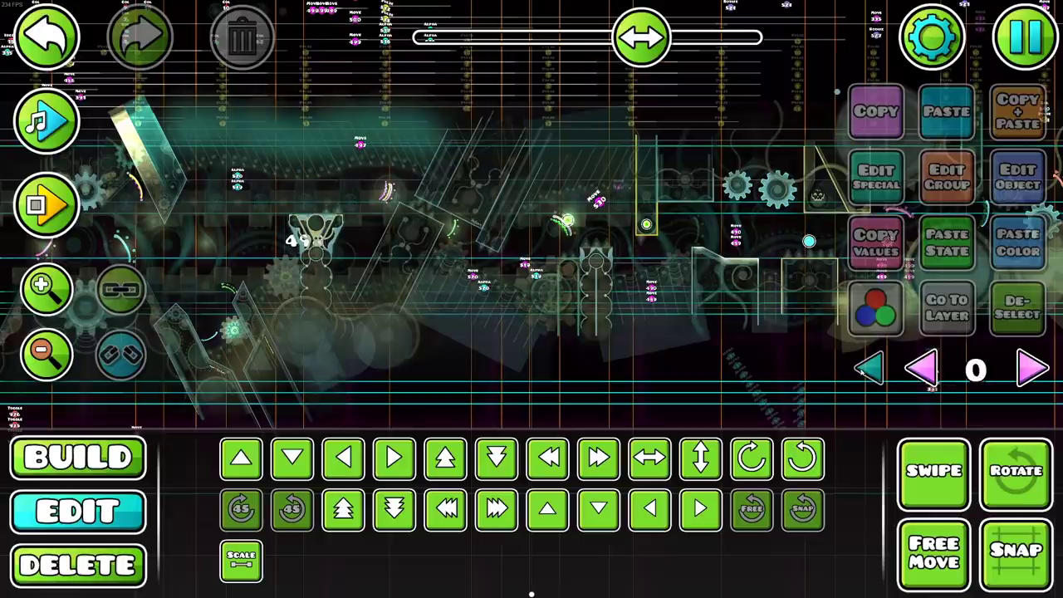
key(Escape)
click(846, 408)
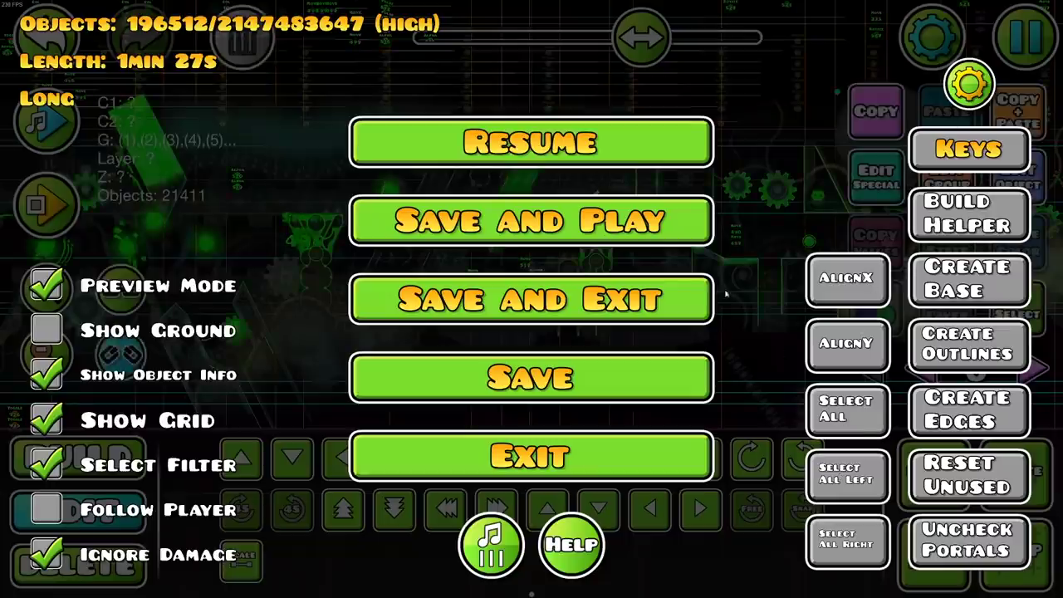
key(Escape)
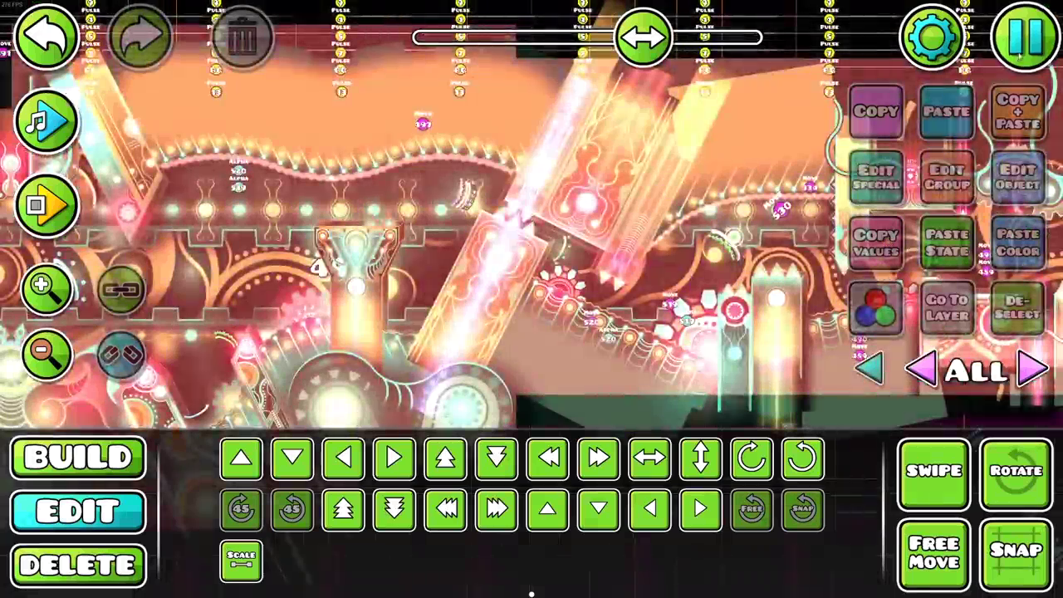
Select all objects left of the screen centre, then all objects right of it
key(Escape)
click(696, 318)
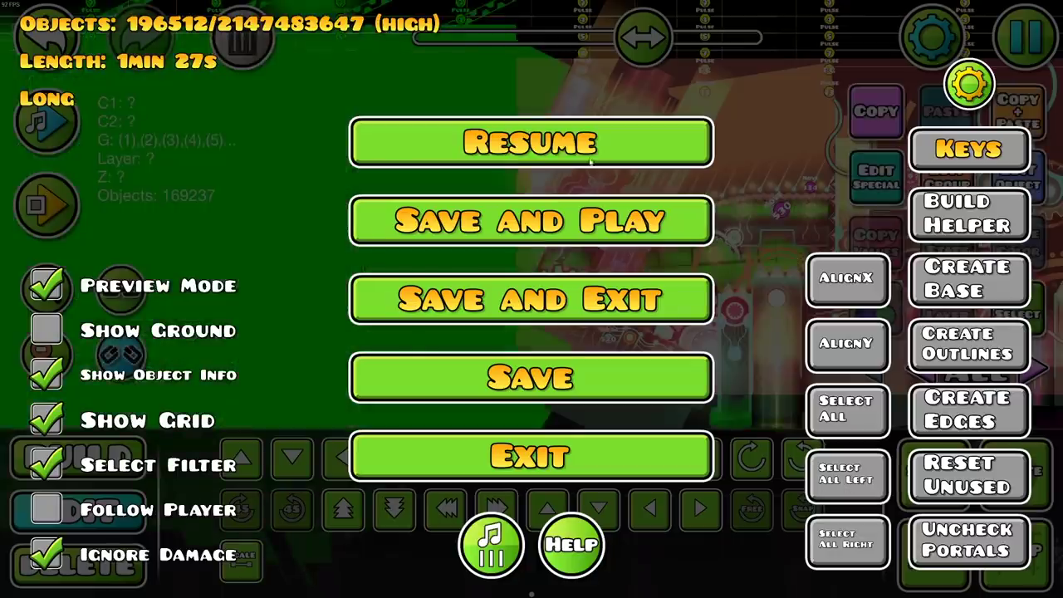
click(589, 162)
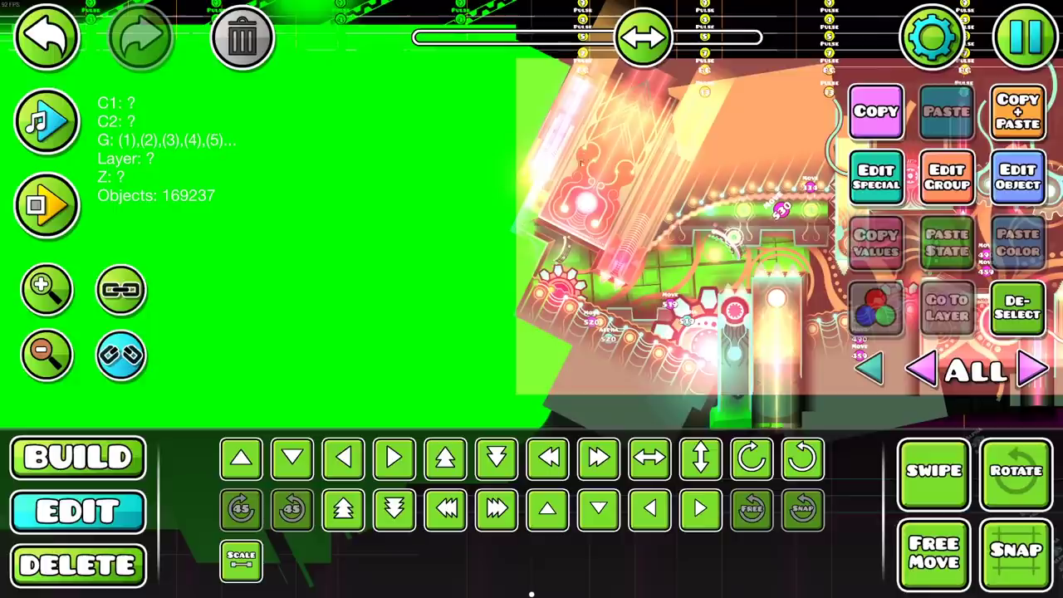
key(Escape)
click(847, 538)
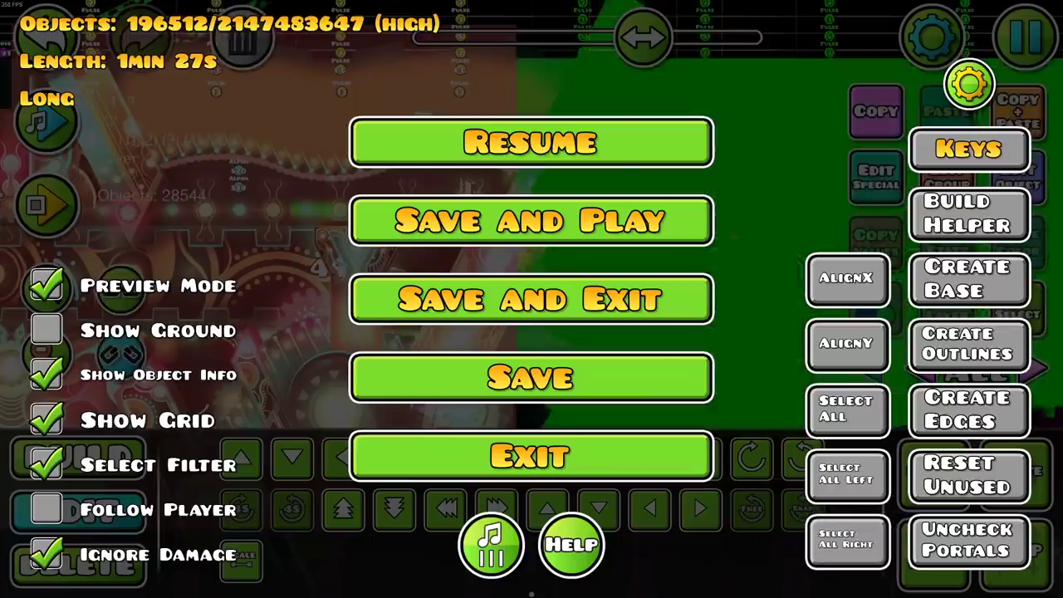
click(604, 150)
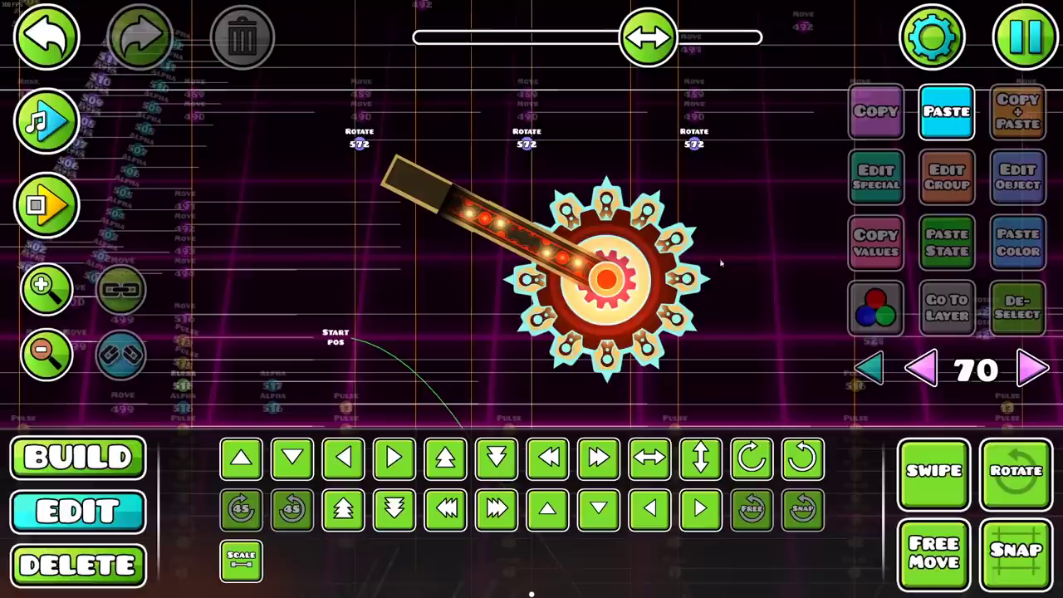
Assign the sawblade the next unused group ID and verify it in the group settings
click(649, 235)
click(946, 177)
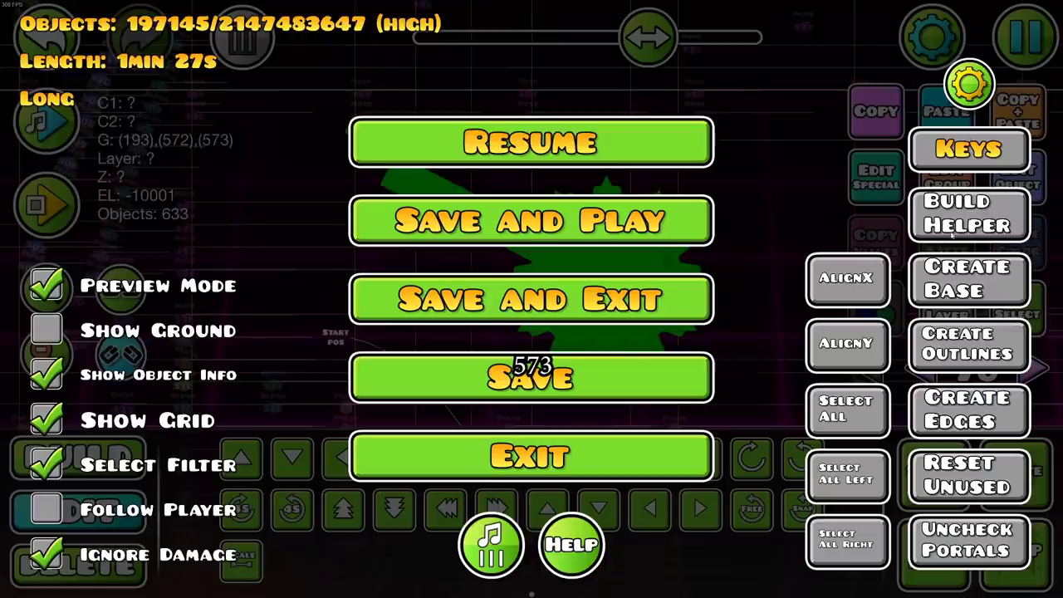
click(967, 213)
click(531, 142)
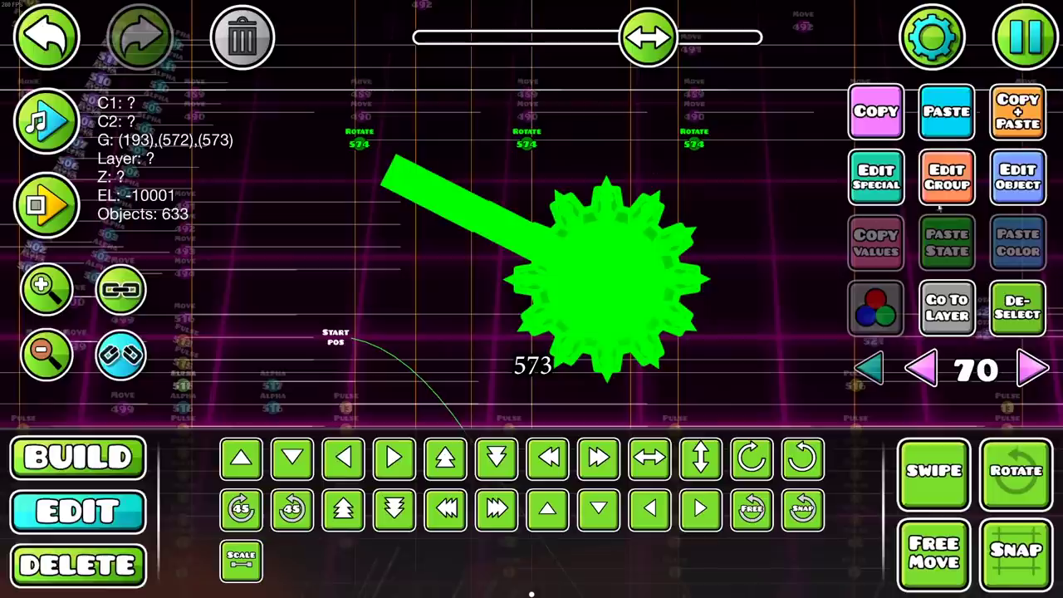
click(947, 177)
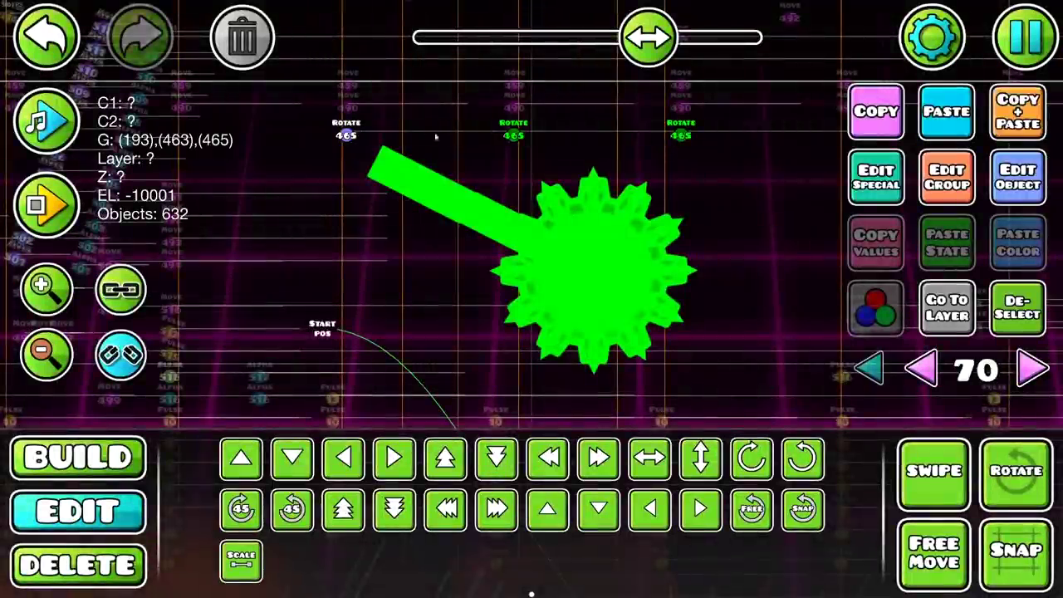
Reselect the saw together with all its parts
click(1023, 48)
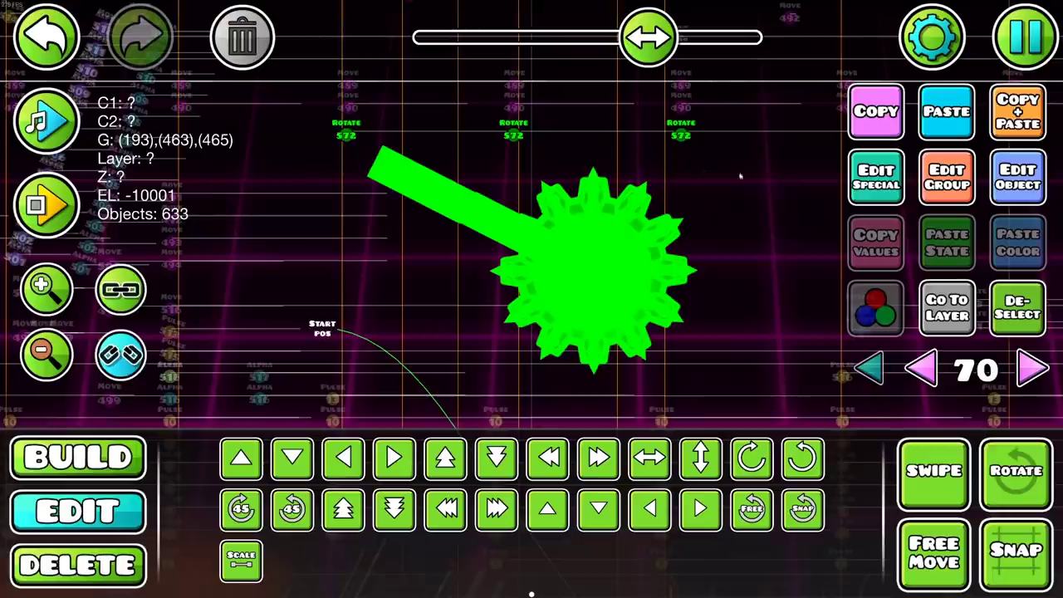
click(687, 305)
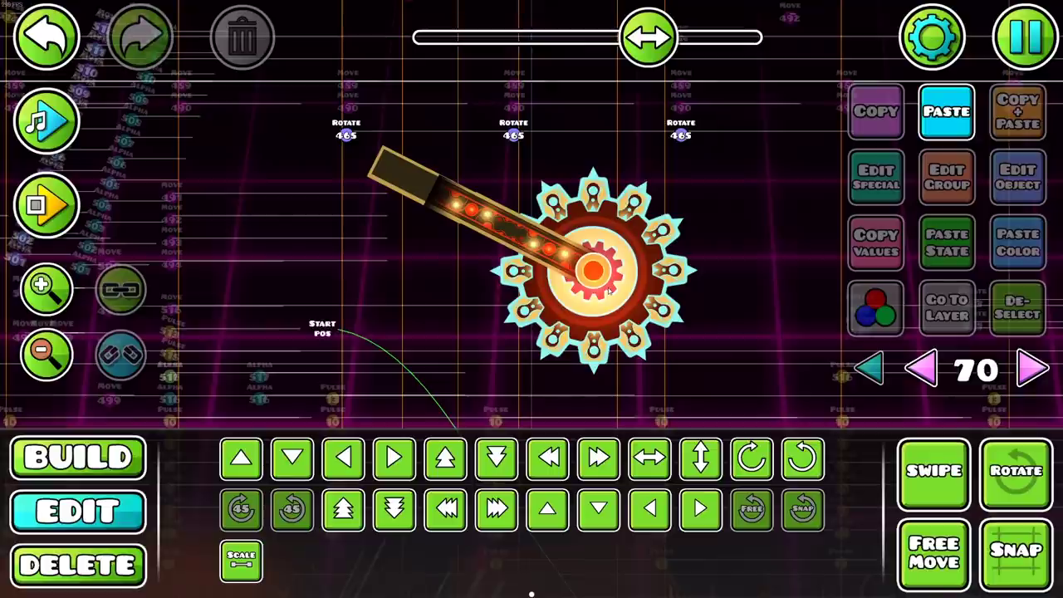
click(608, 291)
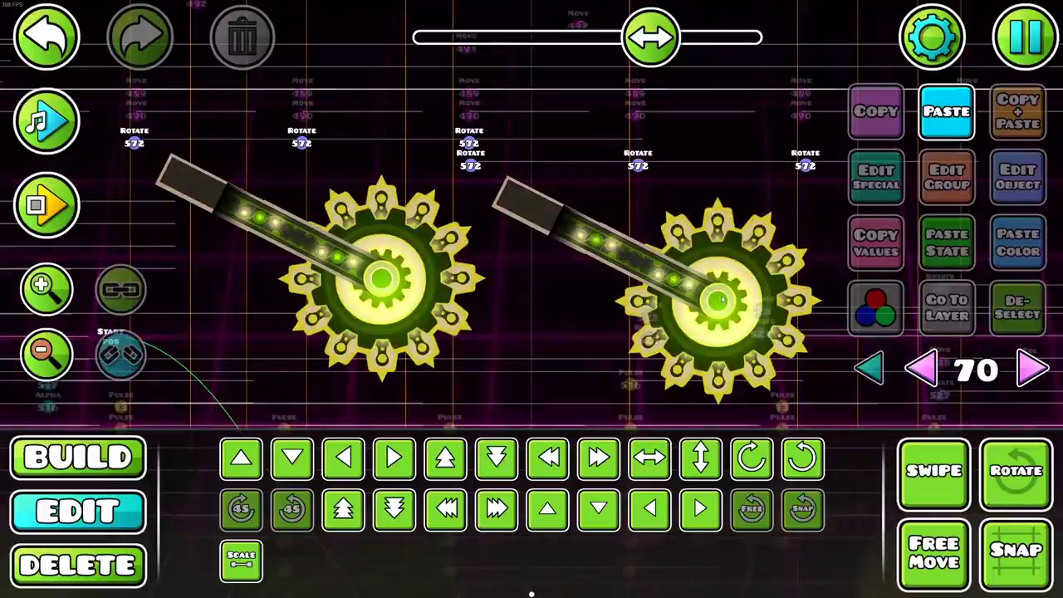
Give the selected saw copy fresh unused group IDs with Build Helper
click(1033, 41)
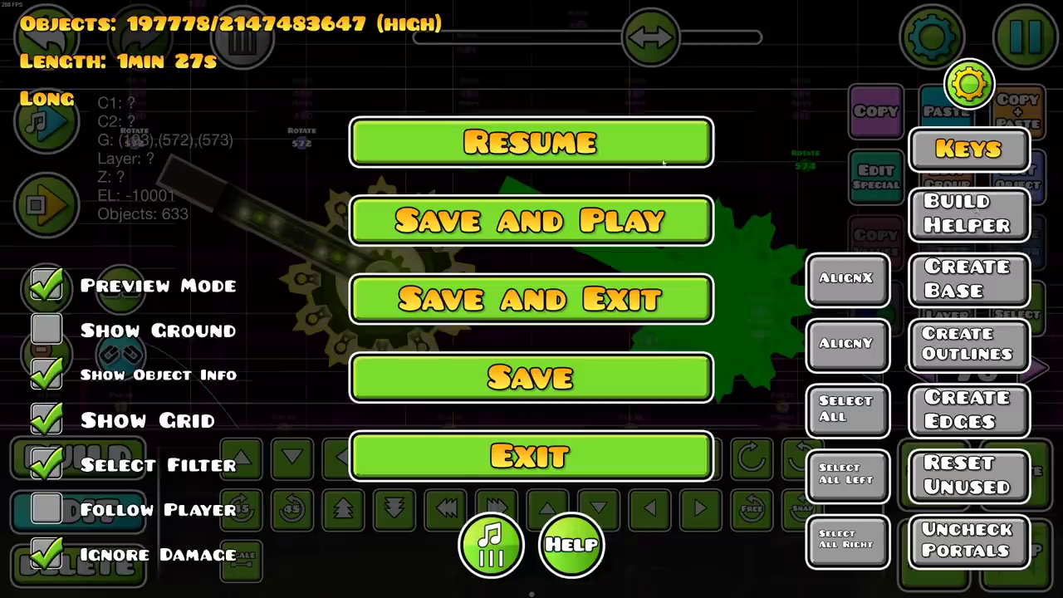
click(532, 140)
click(571, 282)
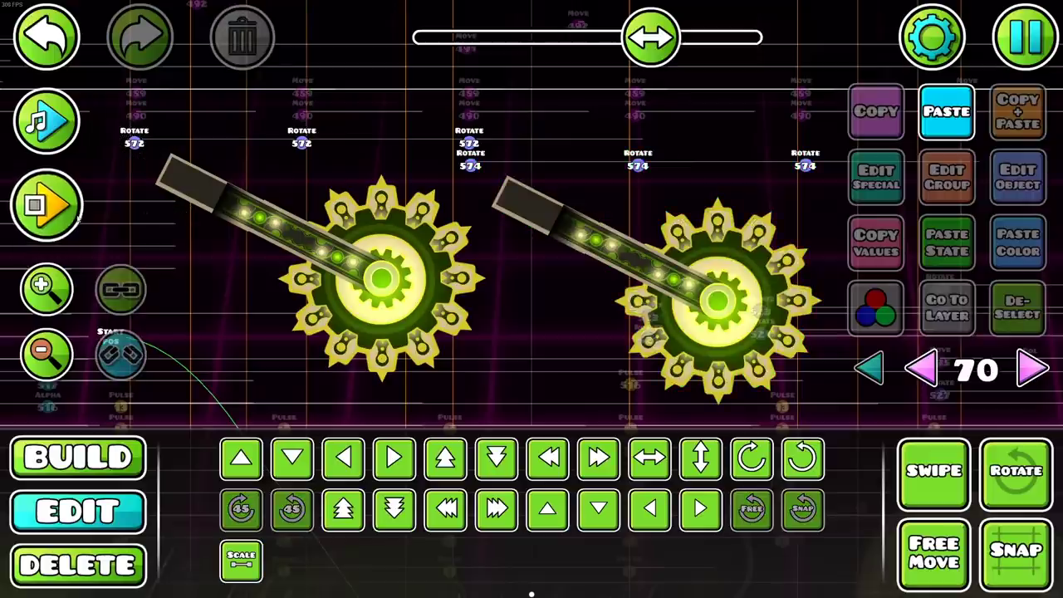
Playtest the two saws, select both to compare, then playtest again
click(47, 204)
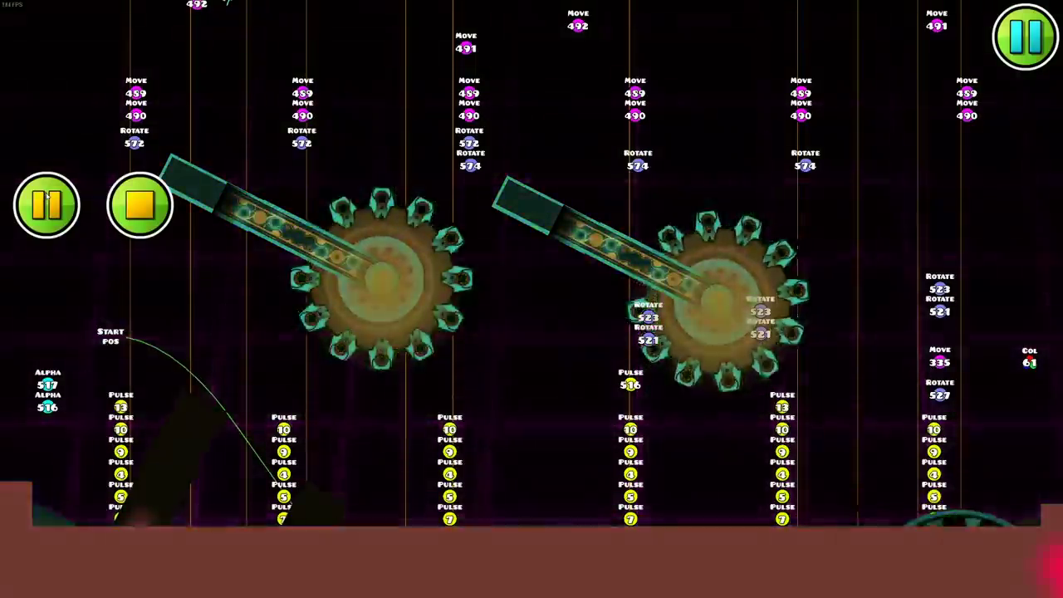
click(139, 206)
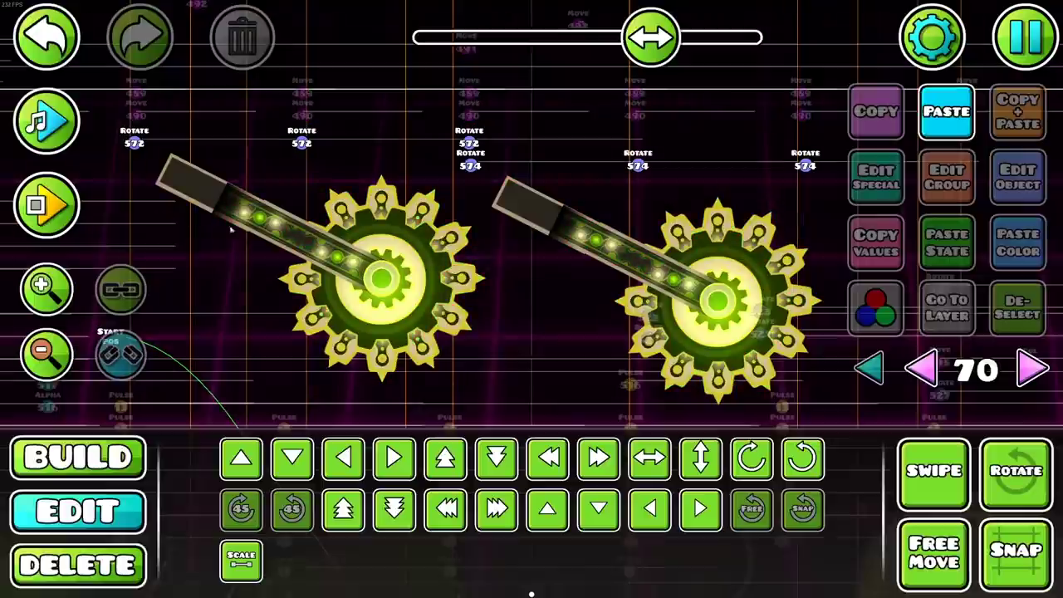
click(717, 299)
shift+click(442, 266)
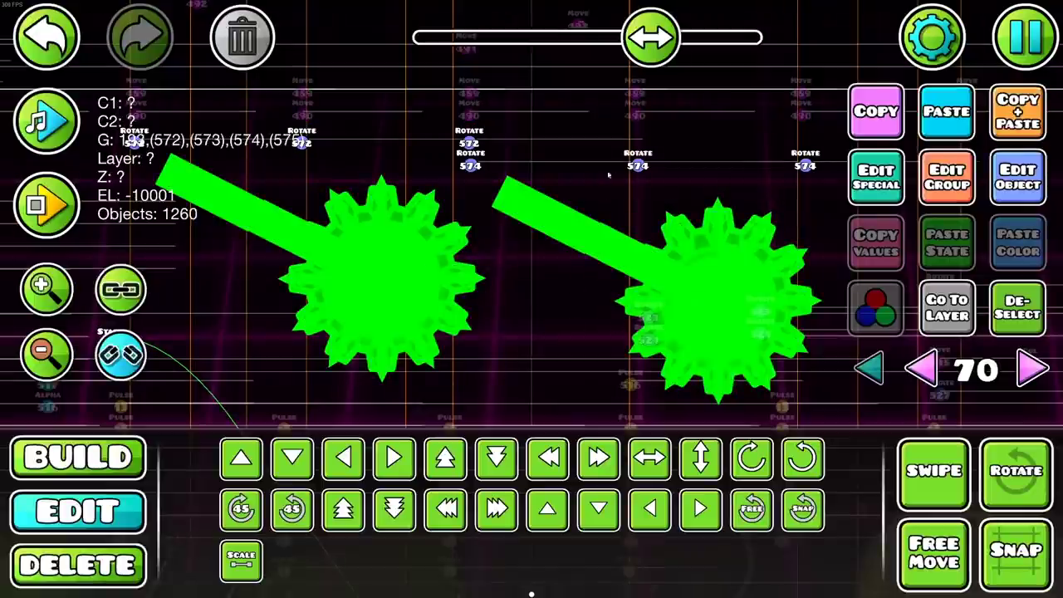
click(1013, 309)
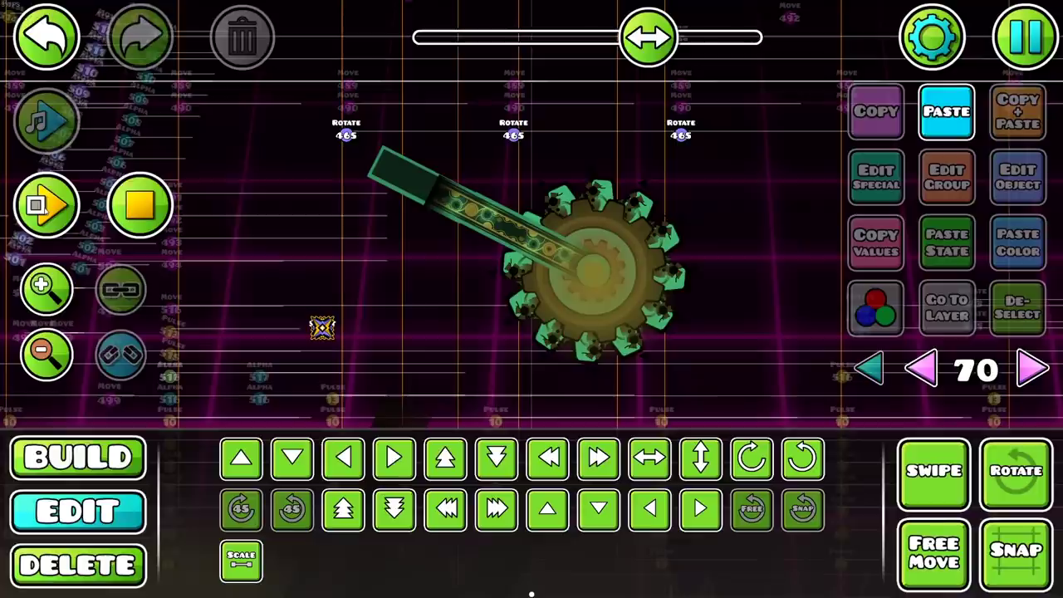
click(46, 205)
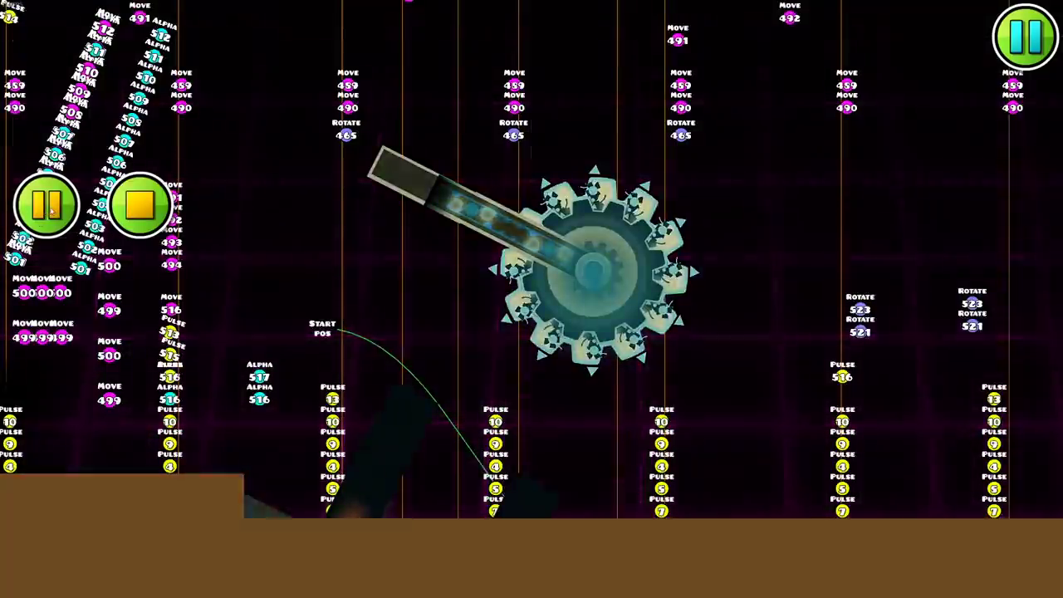
Stop the playtest, duplicate the saw with Ctrl+D, and place another portal in the row
click(139, 205)
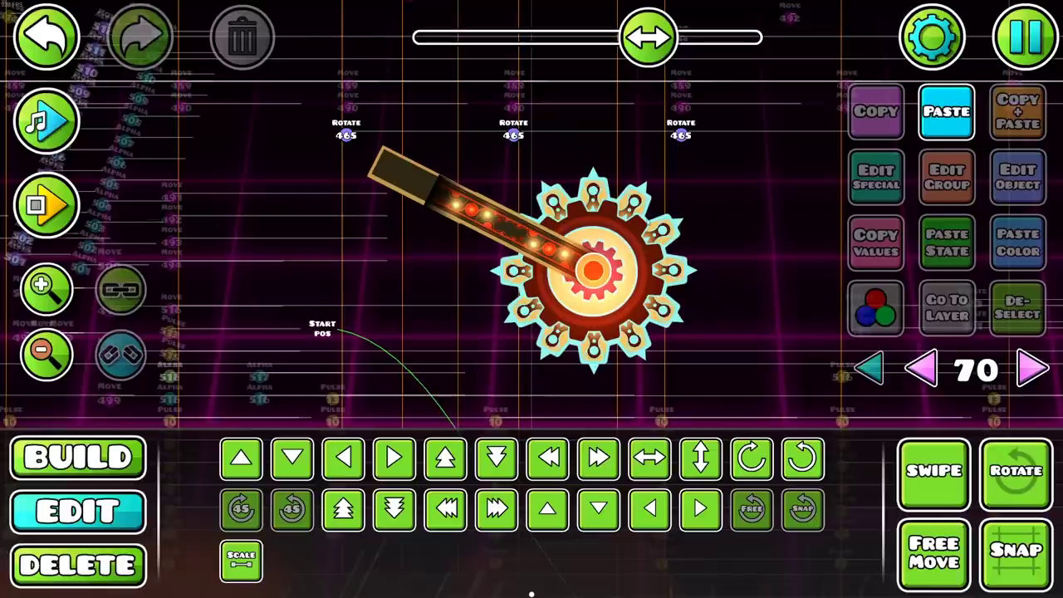
click(566, 225)
key(ctrl+d)
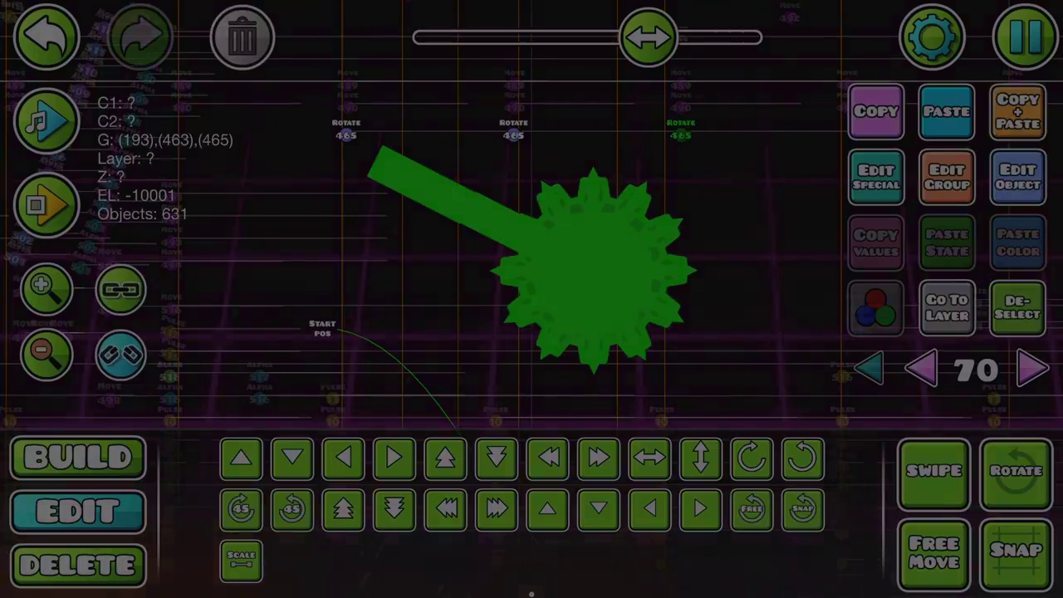
key(Escape)
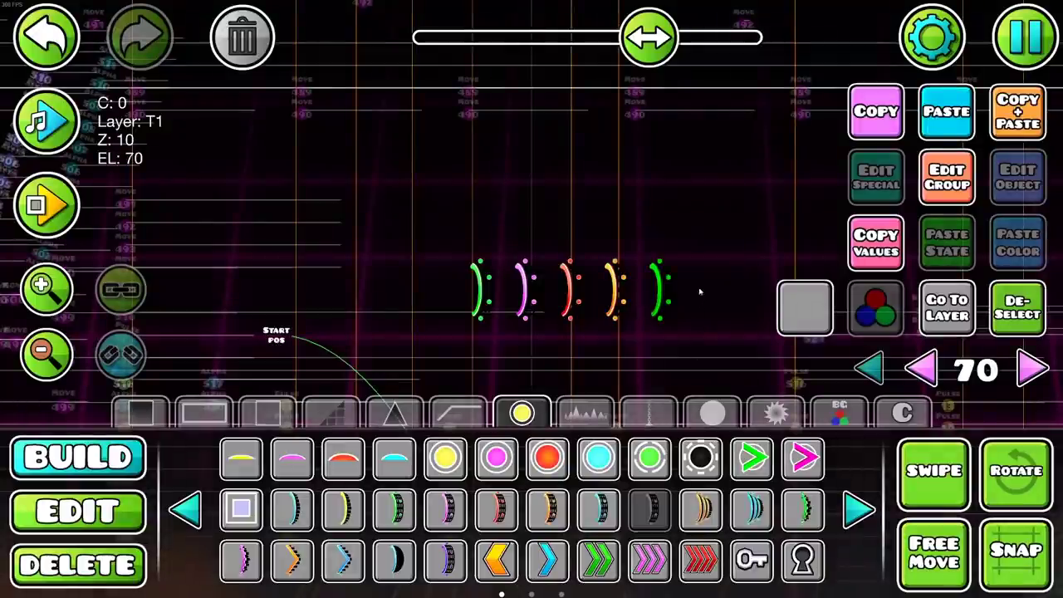
click(702, 288)
Turn on guide lines for the portals, then switch the fourth portal's guide back off
key(2)
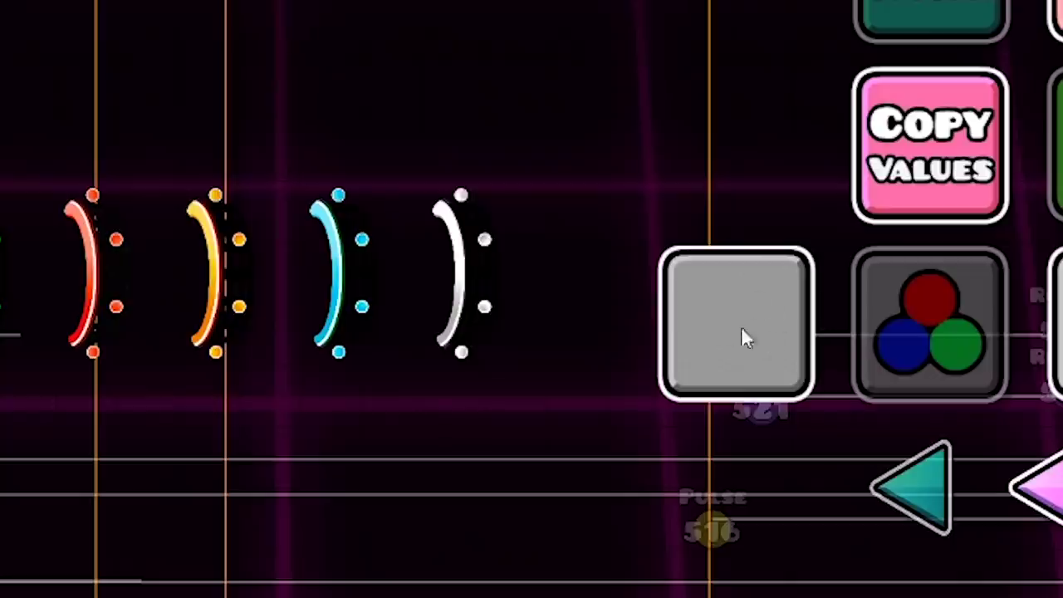
click(757, 304)
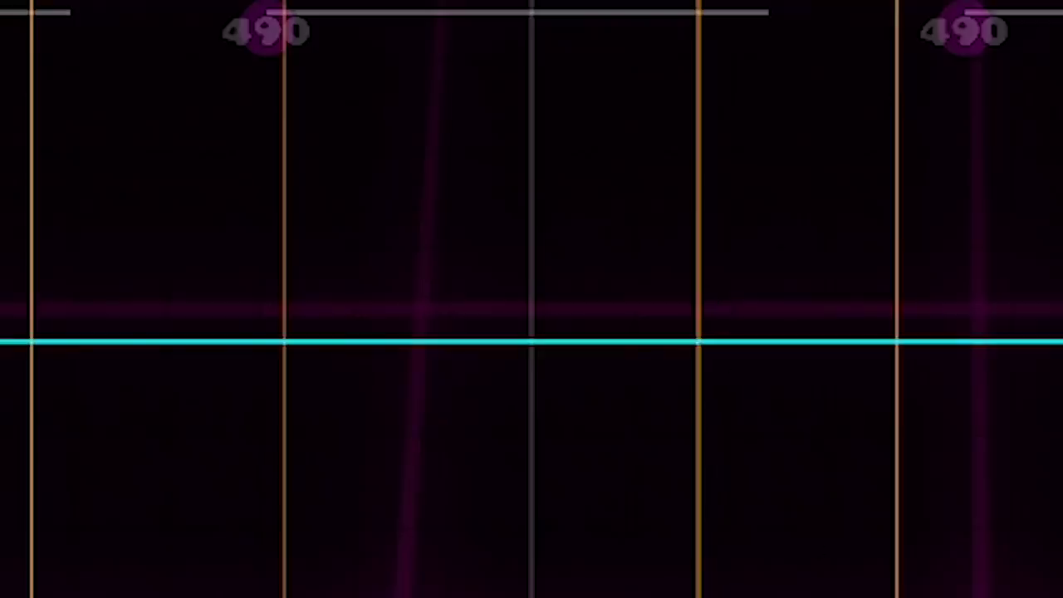
click(570, 289)
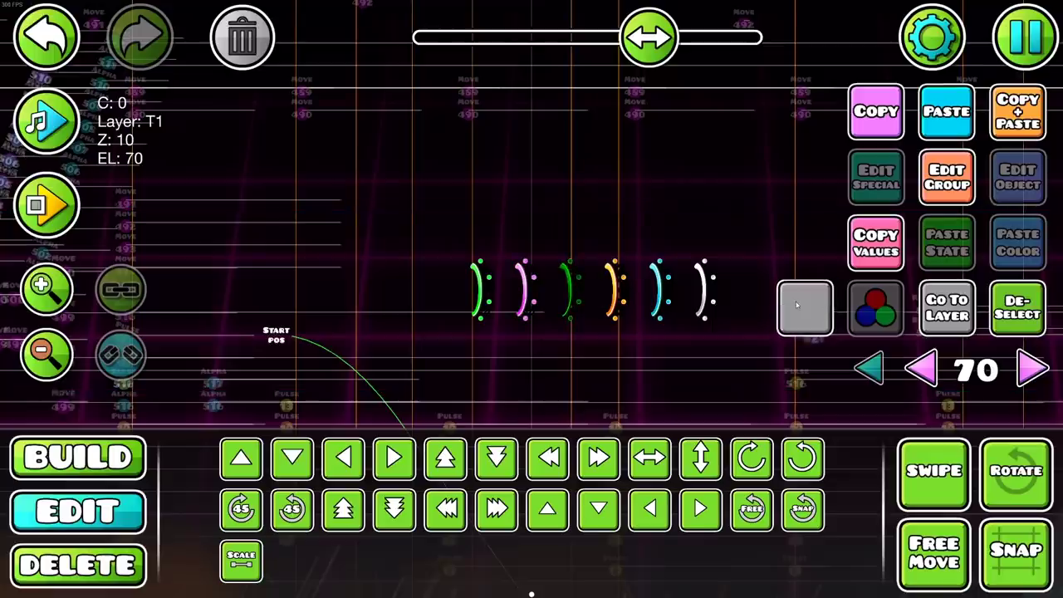
click(804, 308)
click(614, 289)
click(803, 308)
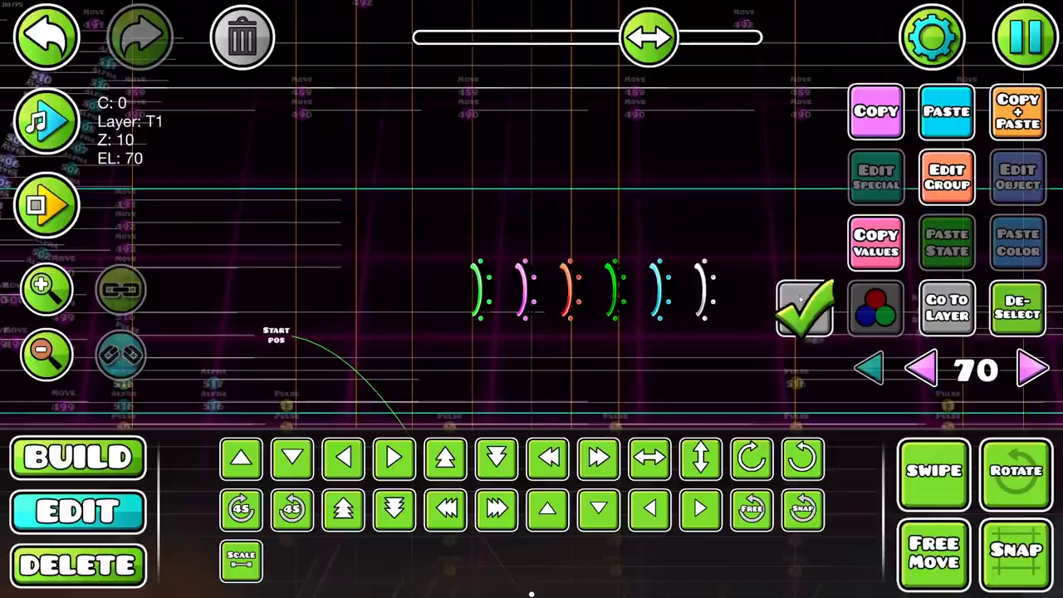
click(801, 303)
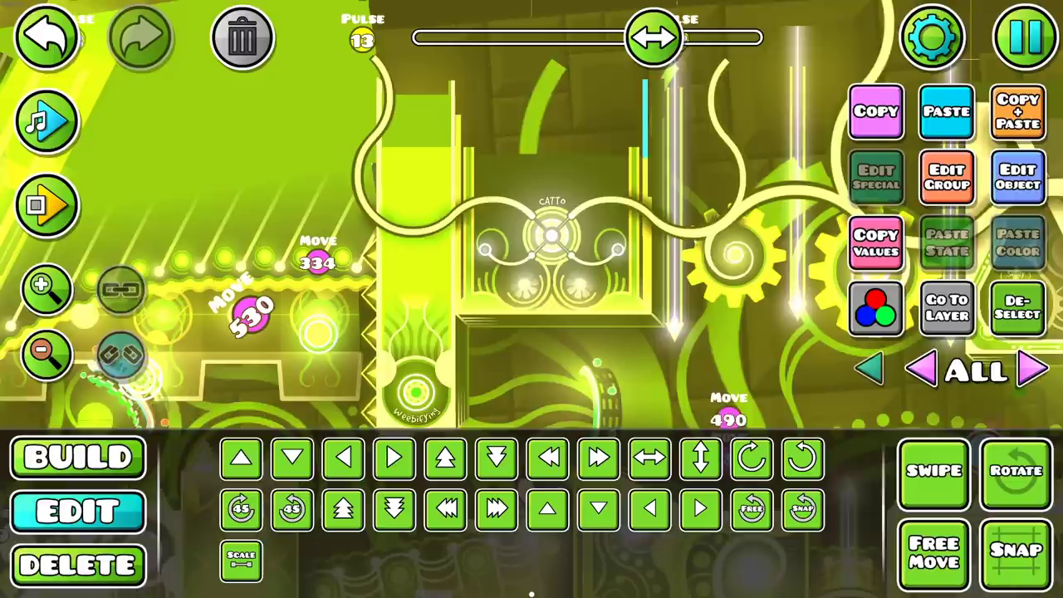
drag(550, 237, 498, 365)
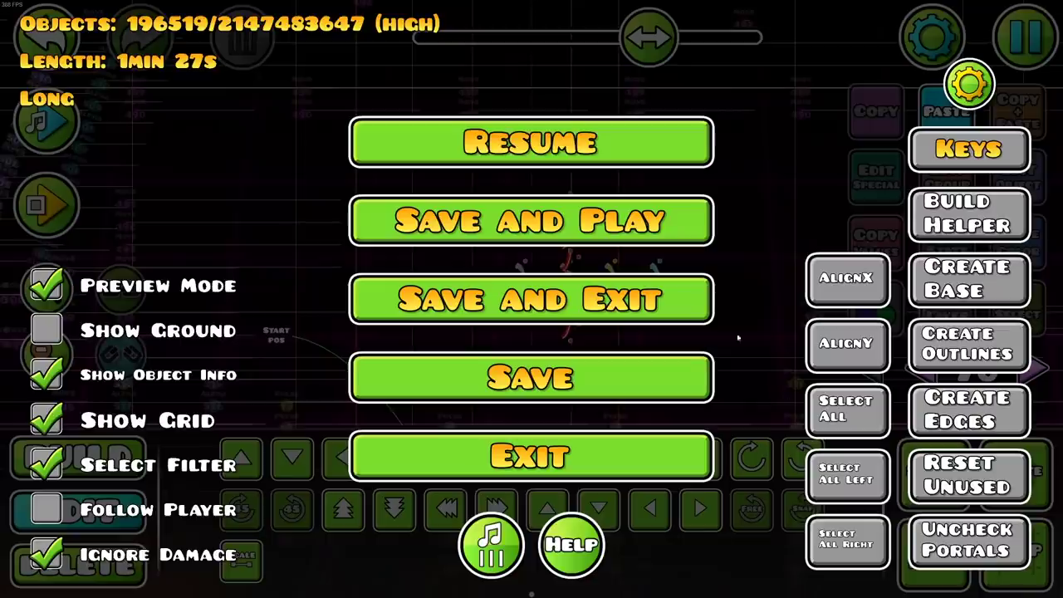
Resume from the pause menu and select the top portal in the row
click(583, 161)
click(567, 214)
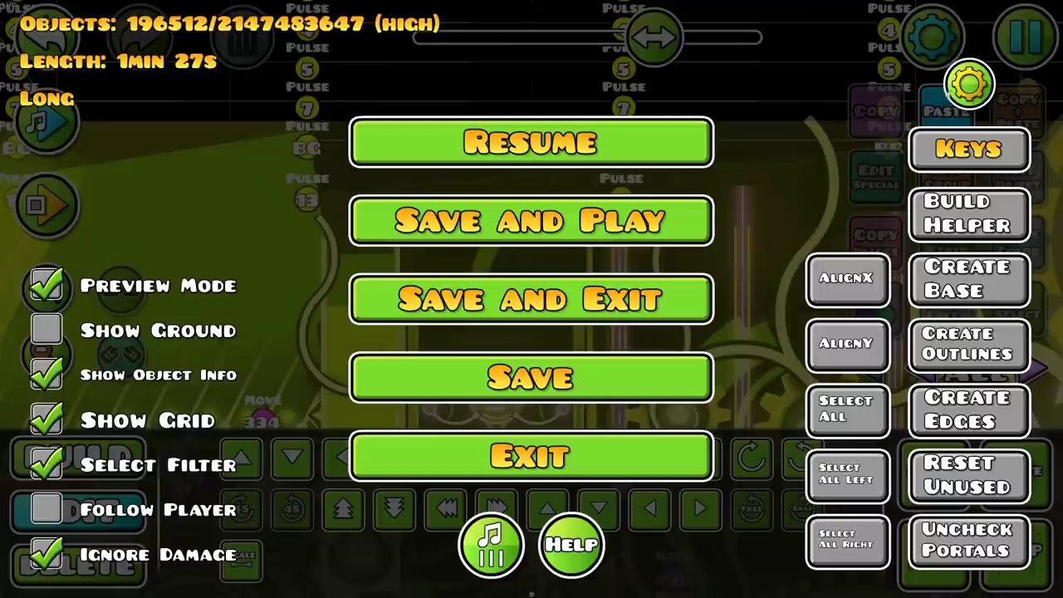
Open the editor Options from the pause menu gear
click(968, 83)
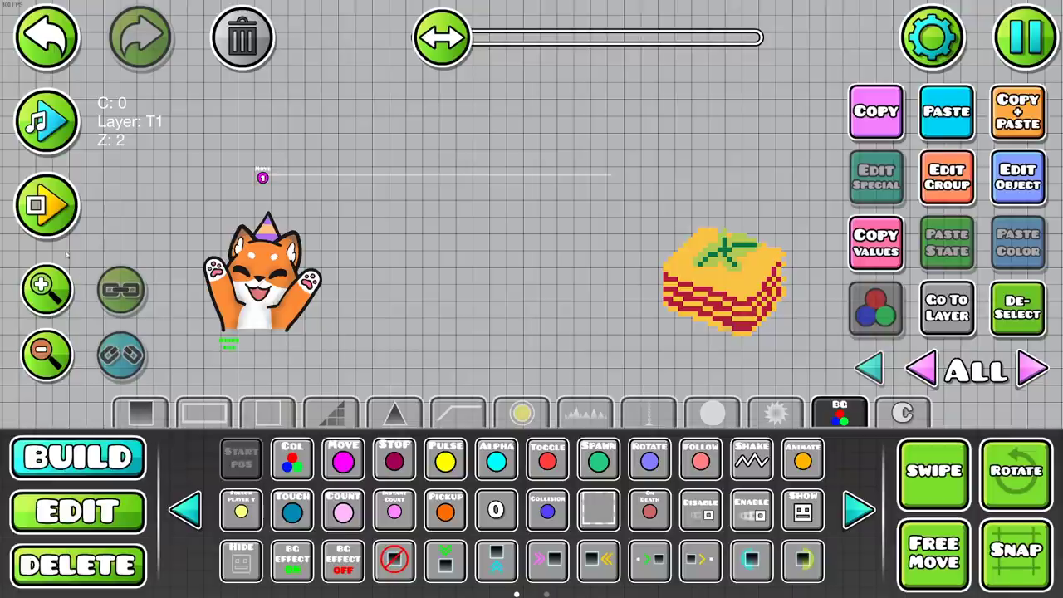
Playtest the fox-and-lasagna level twice to watch the fox move along its path
click(51, 218)
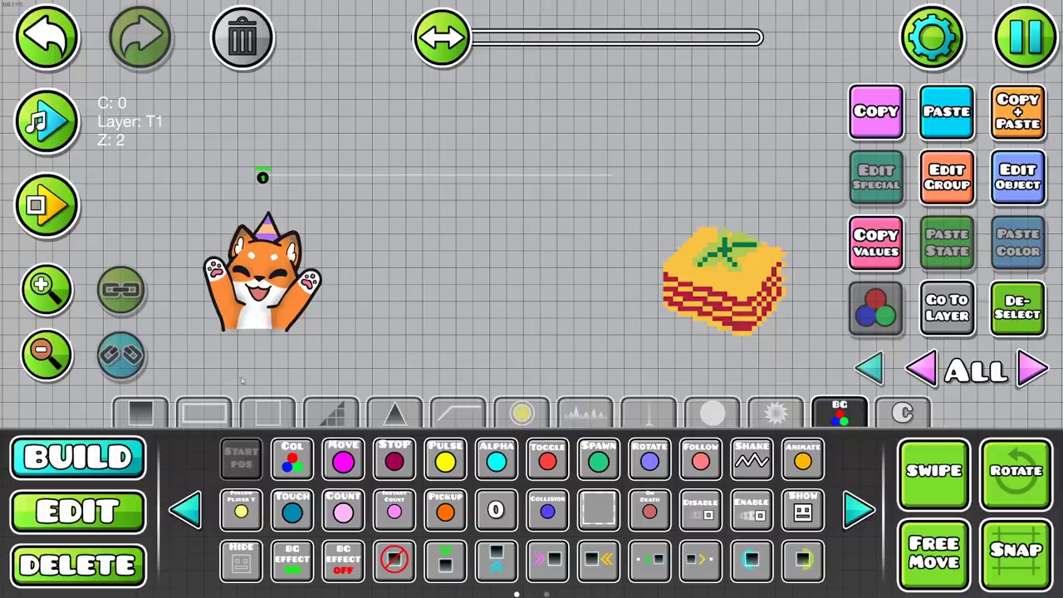
click(47, 205)
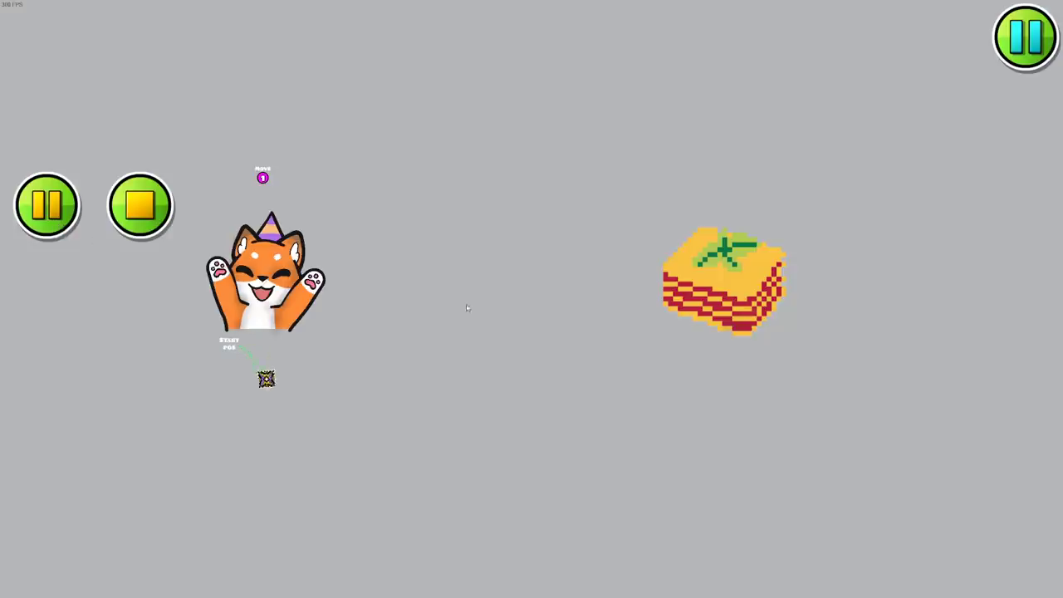